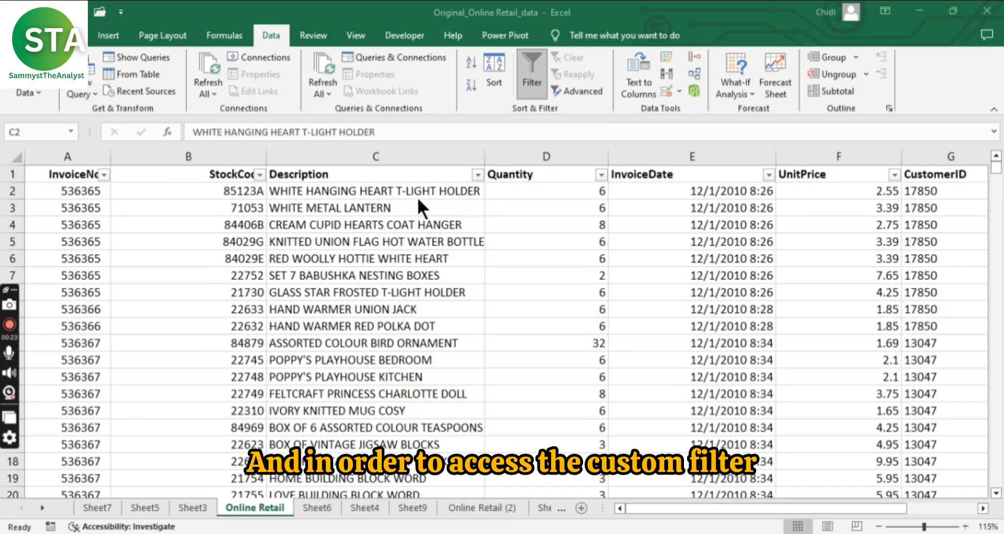
# Open the custom text filter for the Description column and move its dialog off the first data columns
pyautogui.click(390, 210)
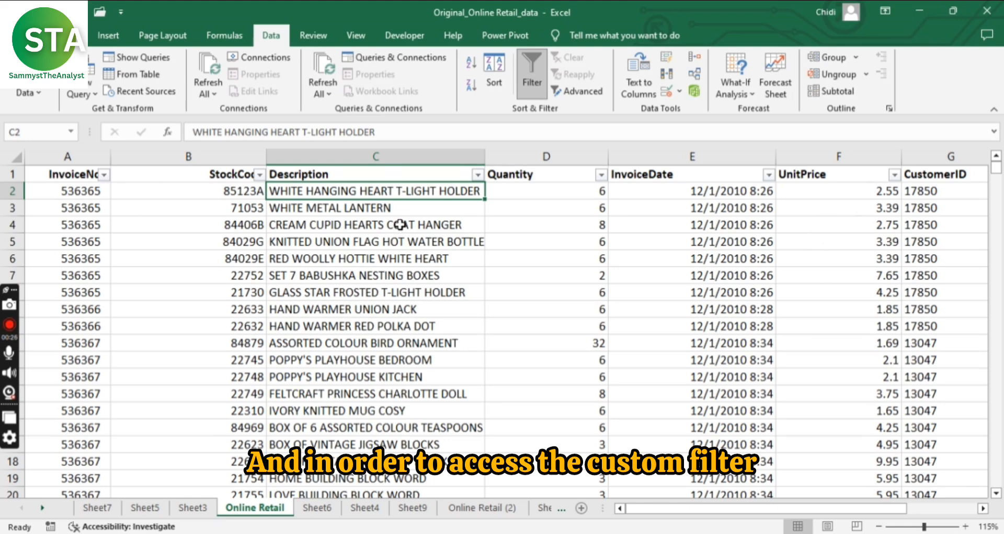
pyautogui.click(400, 225)
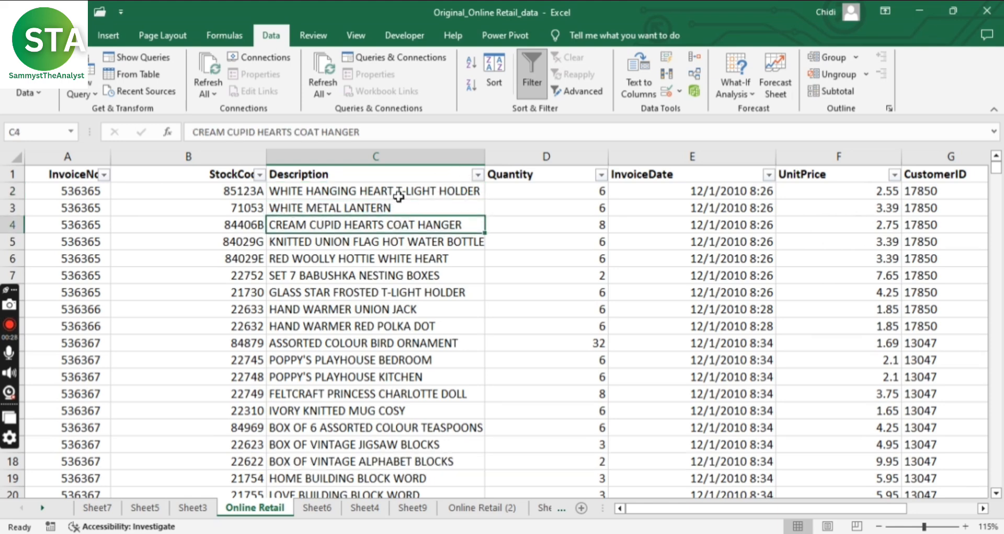
pyautogui.click(477, 176)
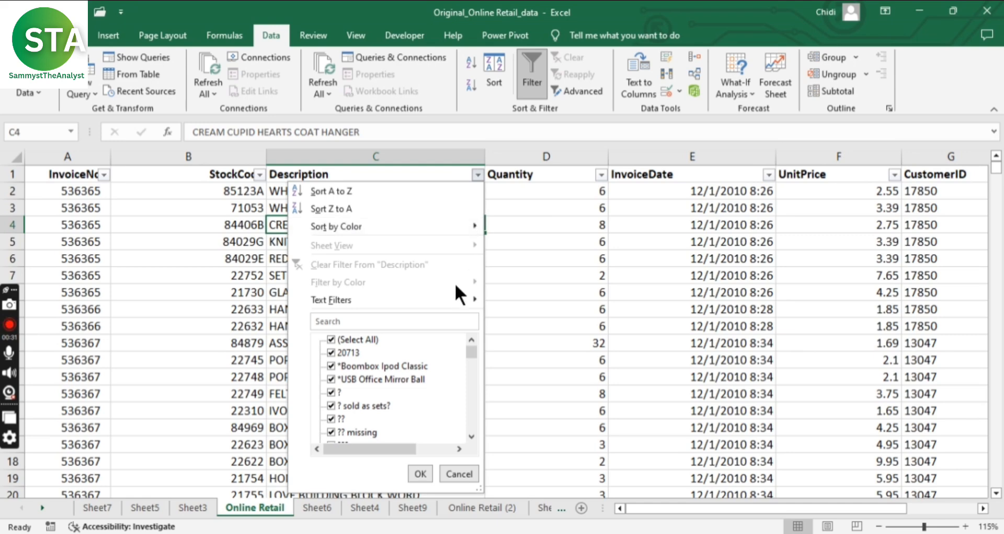
pyautogui.moveTo(456, 302)
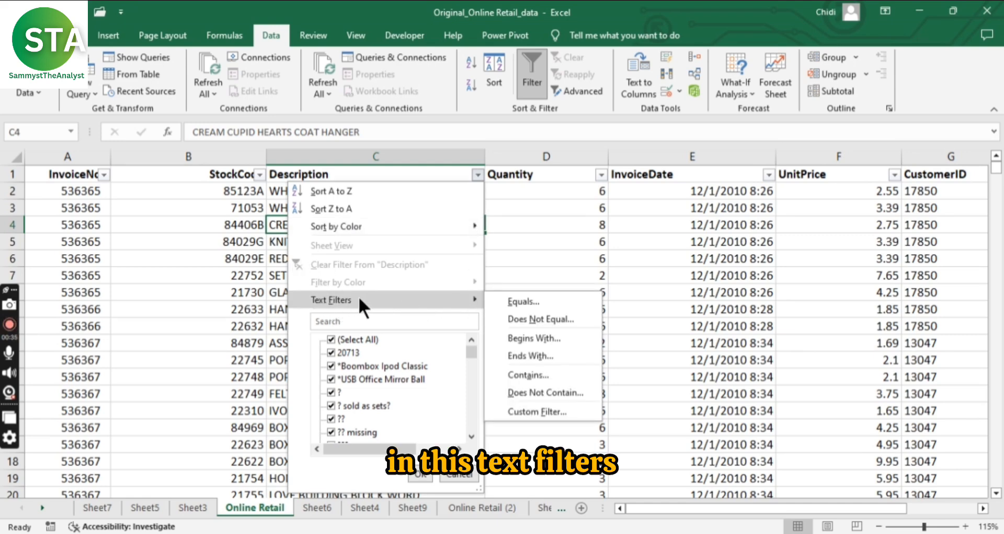
pyautogui.click(521, 411)
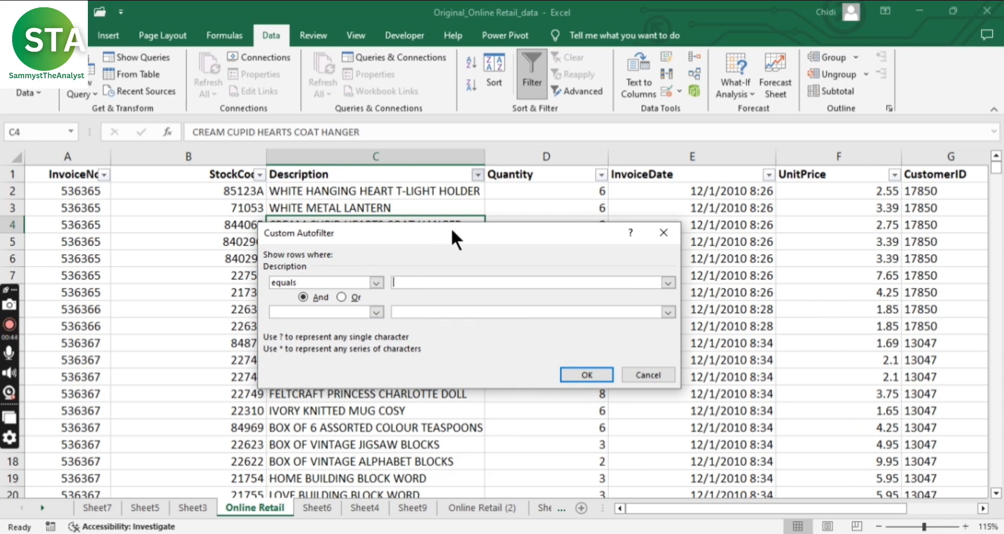
pyautogui.moveTo(455, 231); pyautogui.dragTo(526, 177)
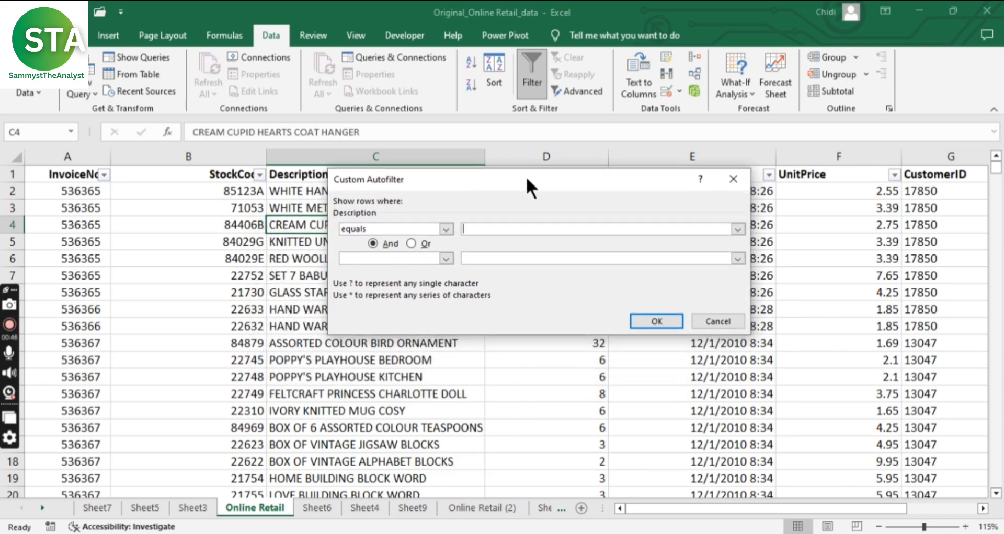
pyautogui.click(447, 229)
pyautogui.moveTo(450, 264); pyautogui.dragTo(450, 296)
pyautogui.click(548, 218)
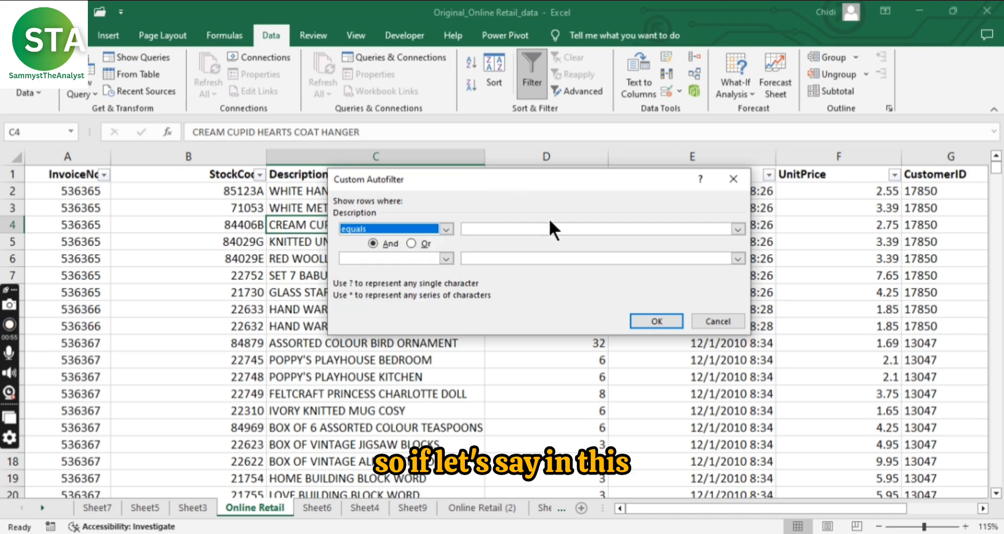
pyautogui.moveTo(530, 172)
pyautogui.mouseDown()
pyautogui.moveTo(580, 205)
pyautogui.moveTo(523, 200)
pyautogui.moveTo(527, 186)
pyautogui.mouseUp()
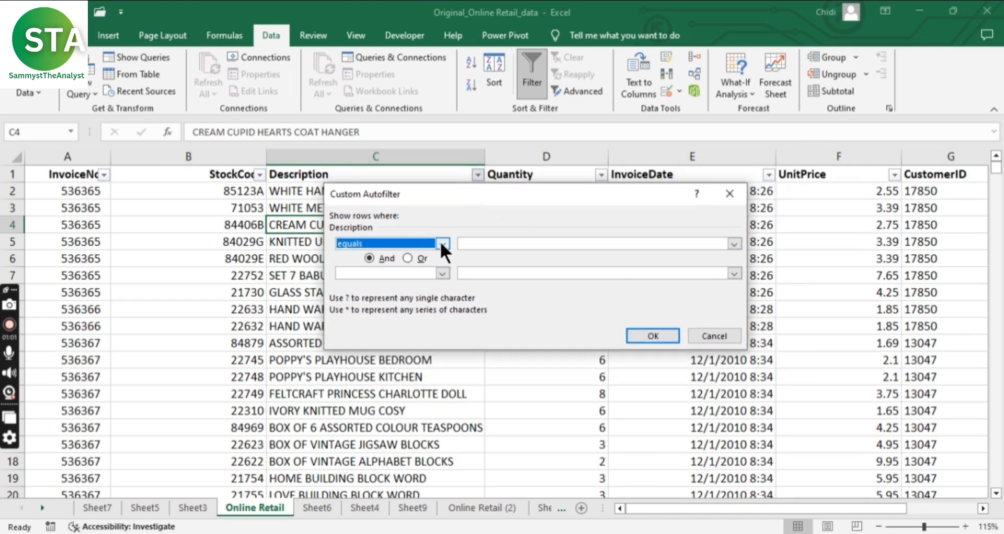
# Filter the Description column to show only rows whose text contains "knitted"
pyautogui.click(441, 242)
pyautogui.click(440, 242)
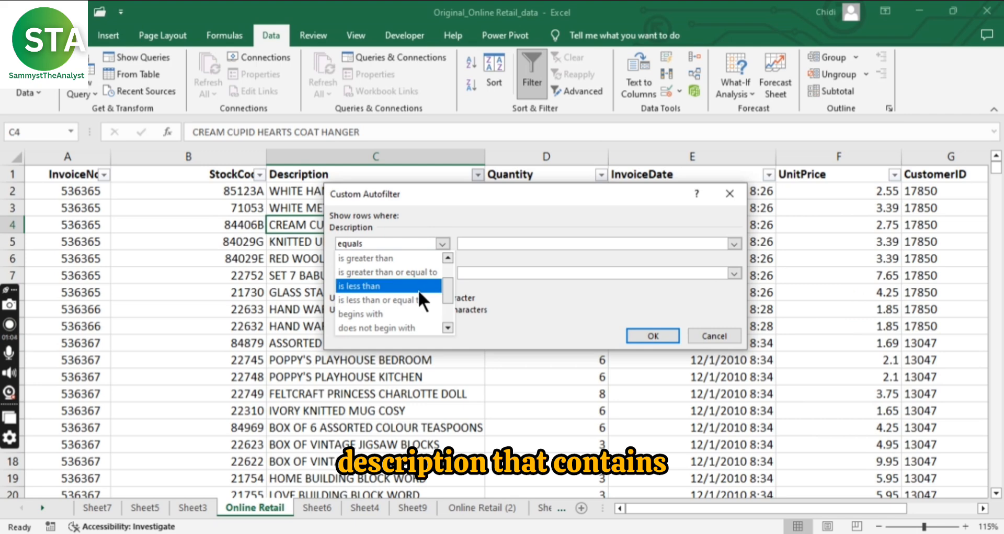
pyautogui.scroll(-2, 416, 297)
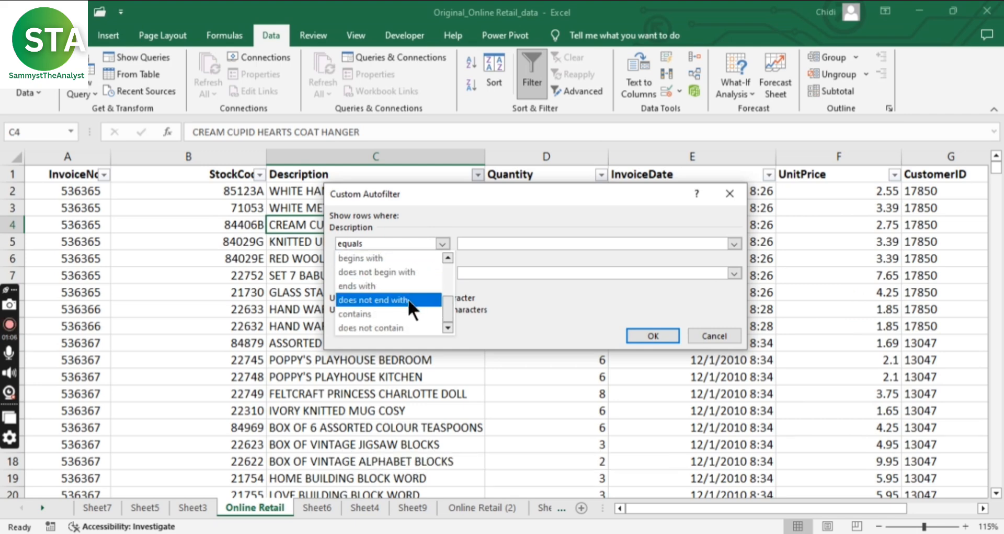
pyautogui.click(363, 313)
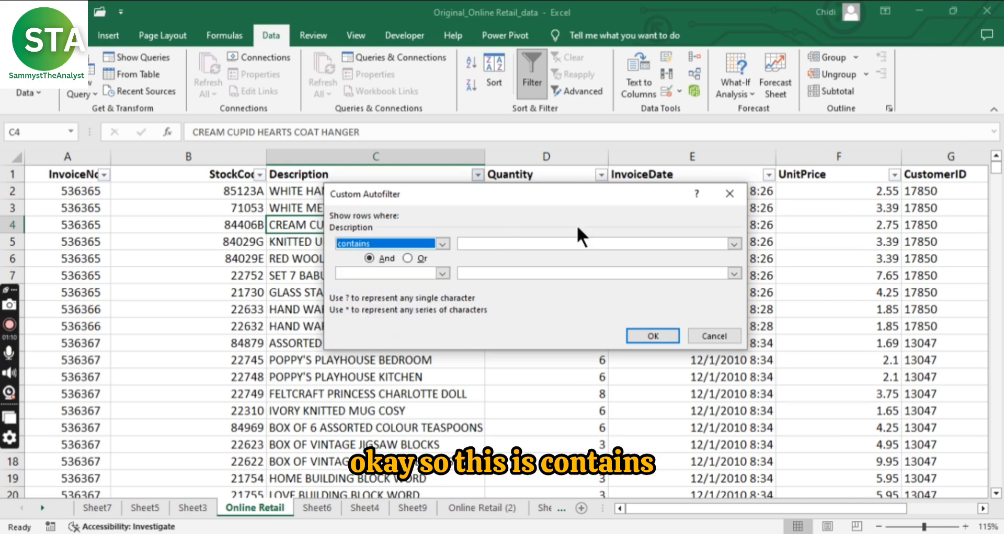
pyautogui.click(554, 242)
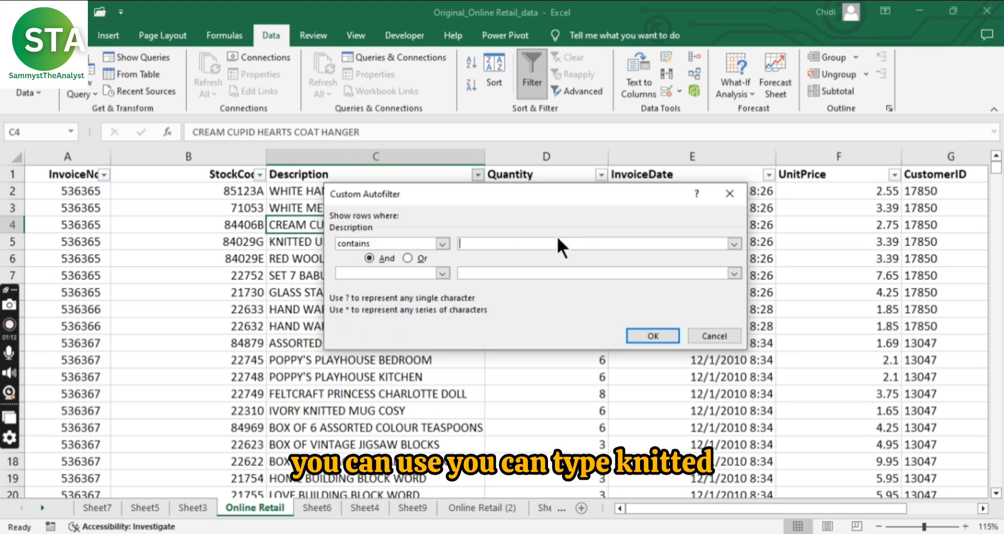
pyautogui.write('knitted')
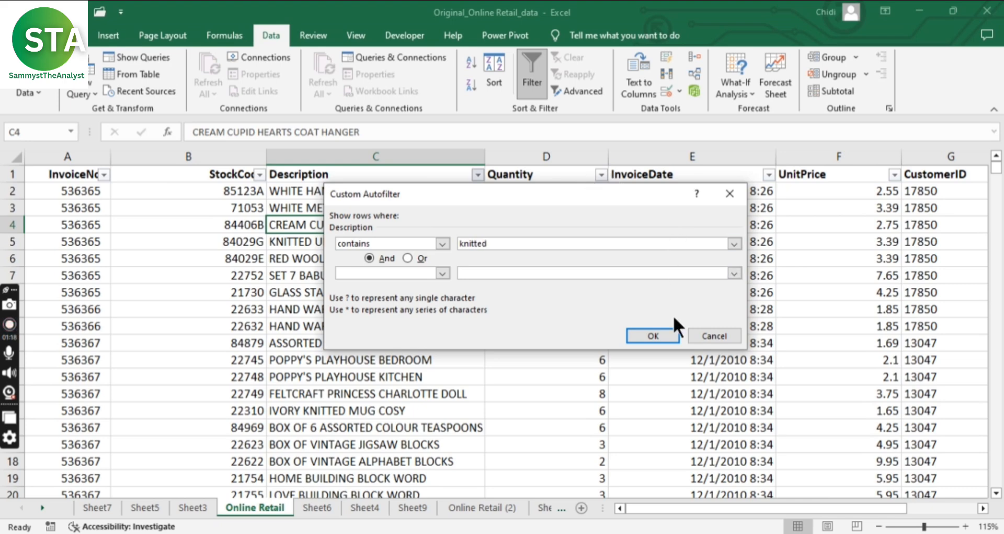
pyautogui.click(648, 335)
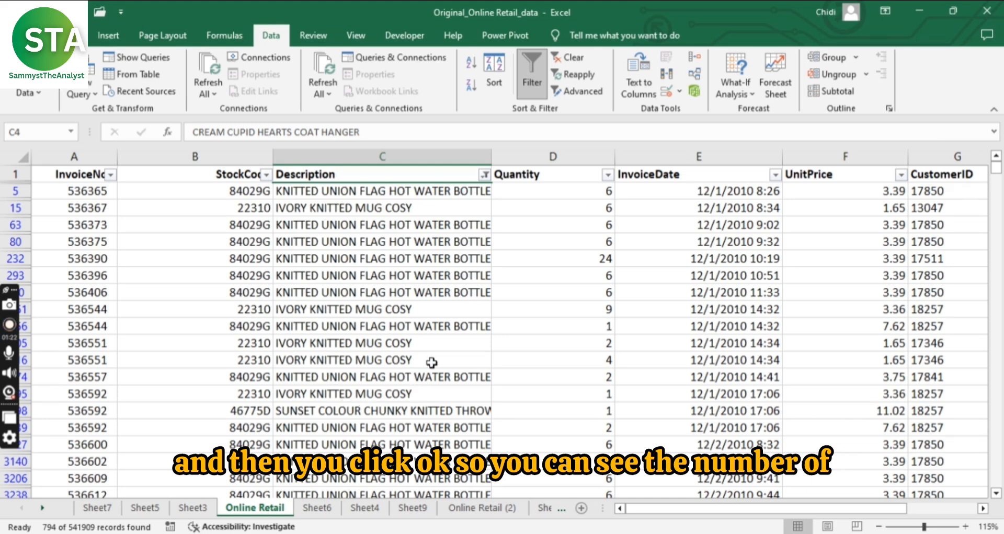
pyautogui.scroll(-2, 442, 351)
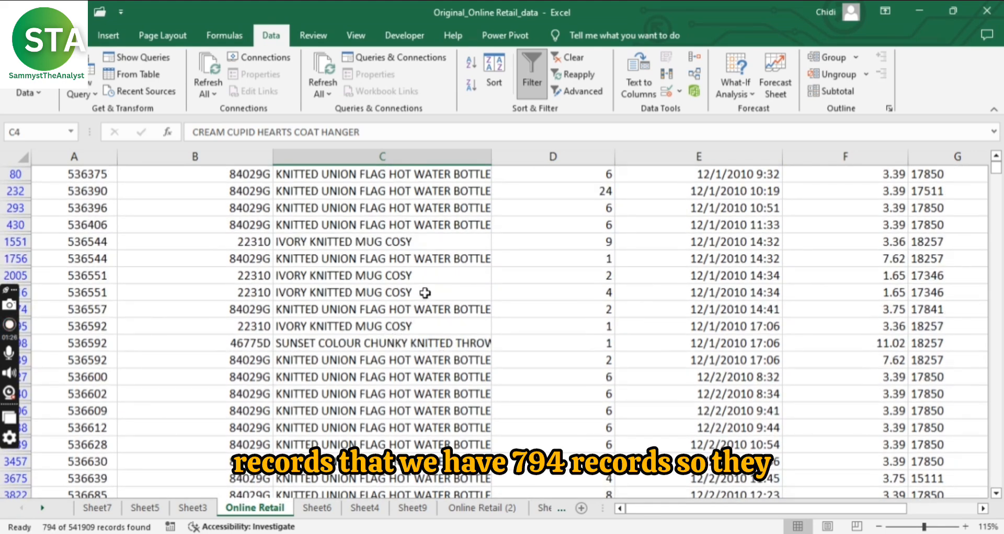
pyautogui.scroll(2, 420, 288)
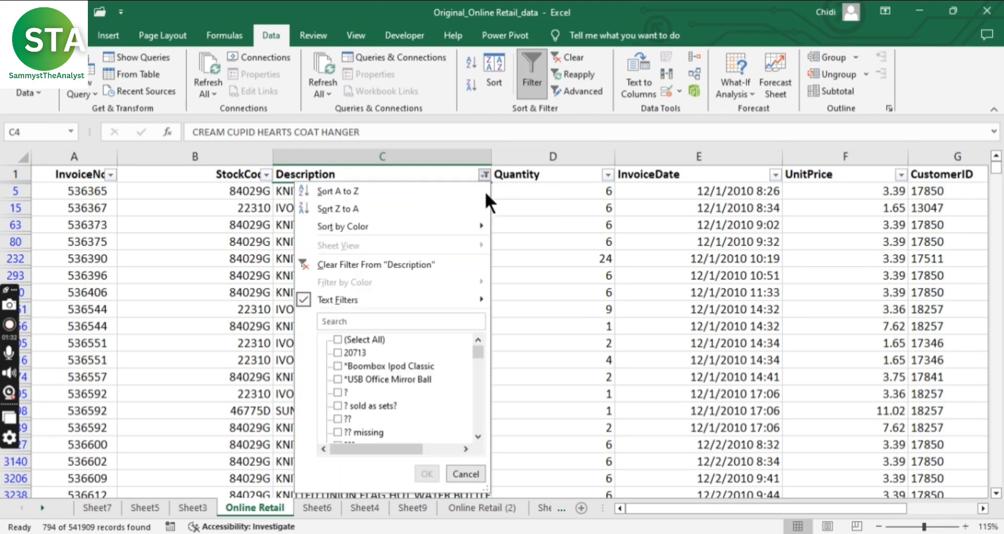
pyautogui.moveTo(469, 303)
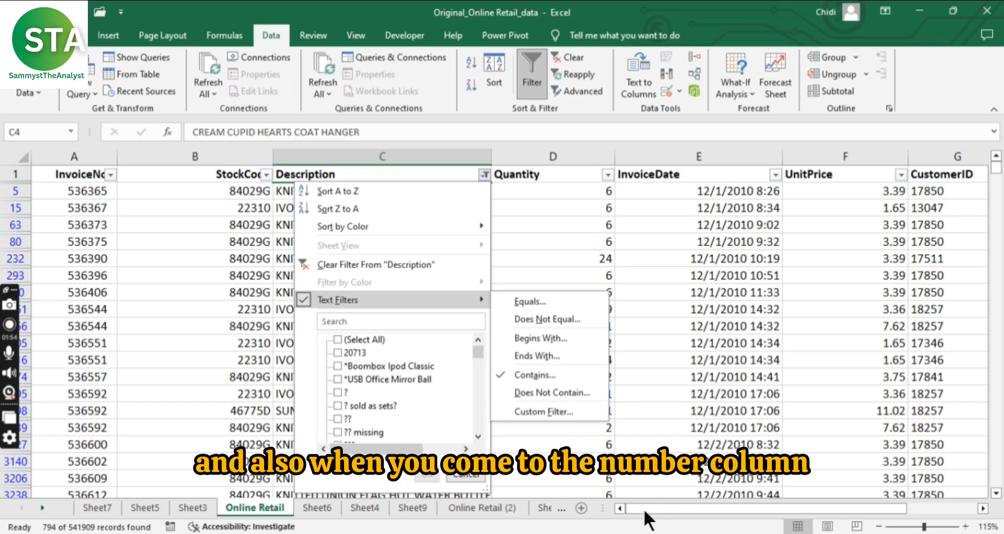
pyautogui.press('Escape')
pyautogui.press('Escape')
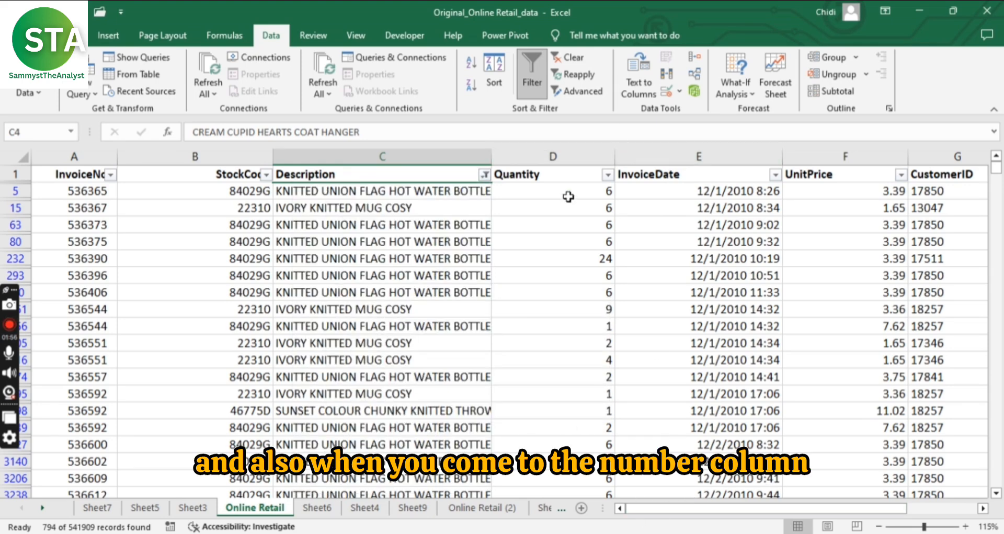
# Open a custom number filter for the Quantity column and examine the comparison operators it offers
pyautogui.click(565, 172)
pyautogui.hotkey('ctrl', 'shift', 'Down')
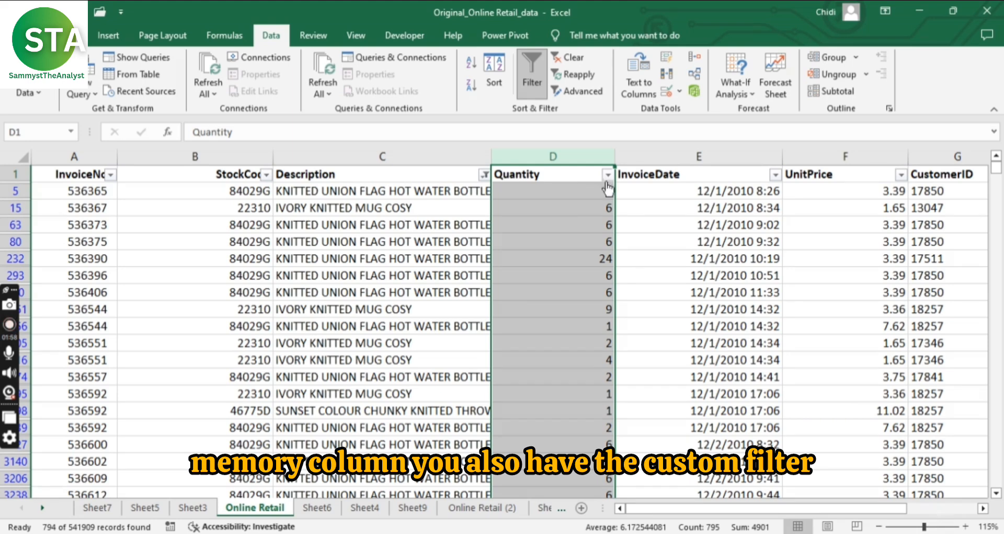
pyautogui.click(607, 174)
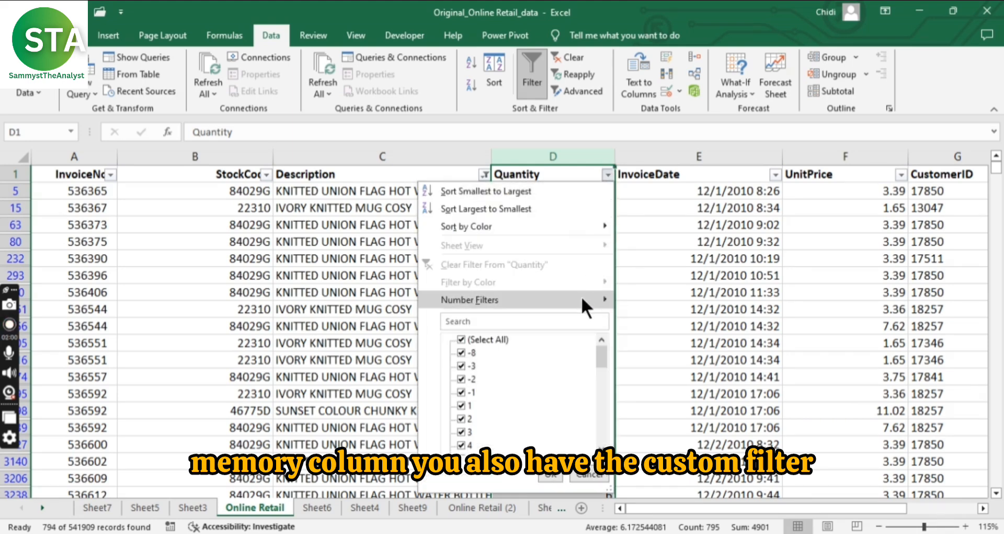
pyautogui.moveTo(581, 296)
pyautogui.click(662, 481)
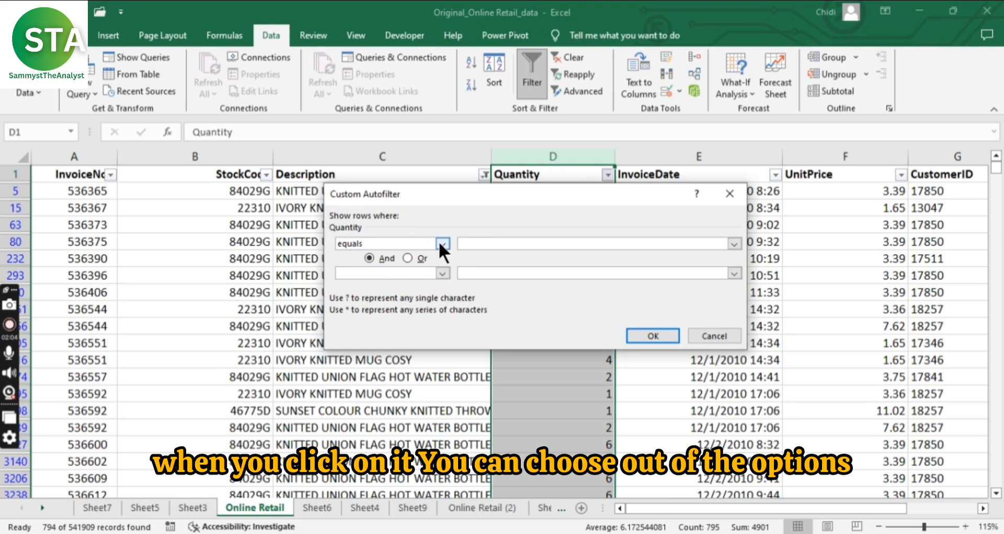
pyautogui.click(442, 244)
pyautogui.scroll(-2, 399, 303)
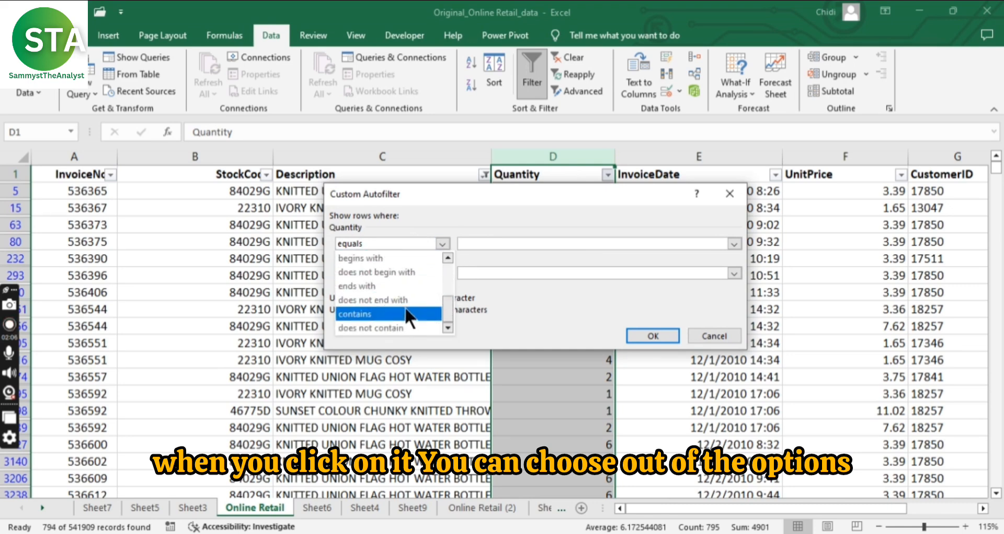
pyautogui.scroll(2, 409, 308)
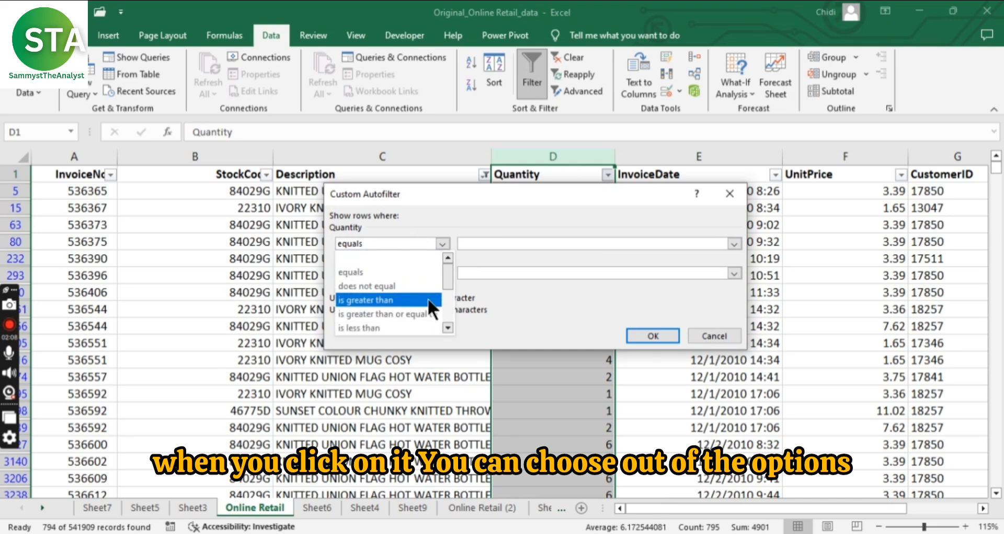
pyautogui.scroll(-3, 409, 304)
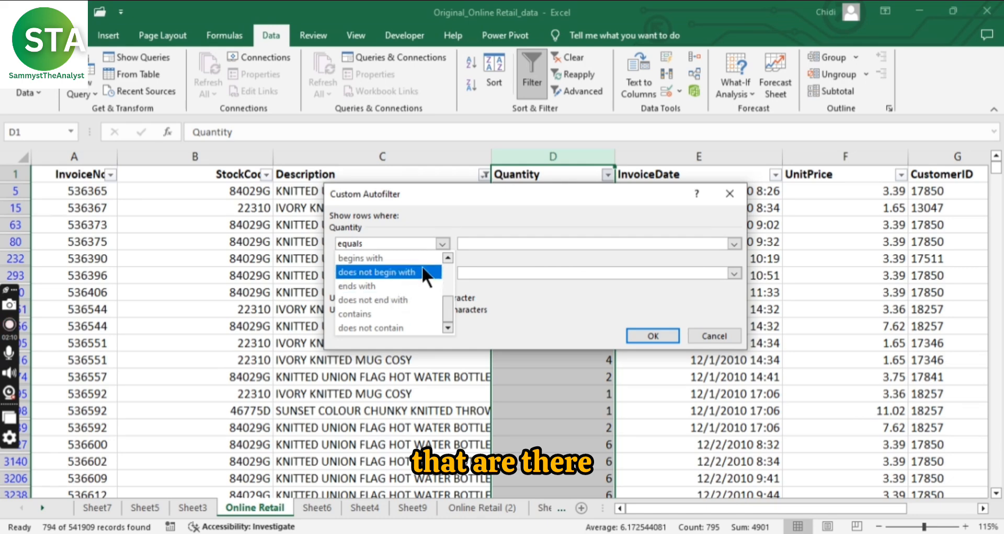
pyautogui.click(443, 244)
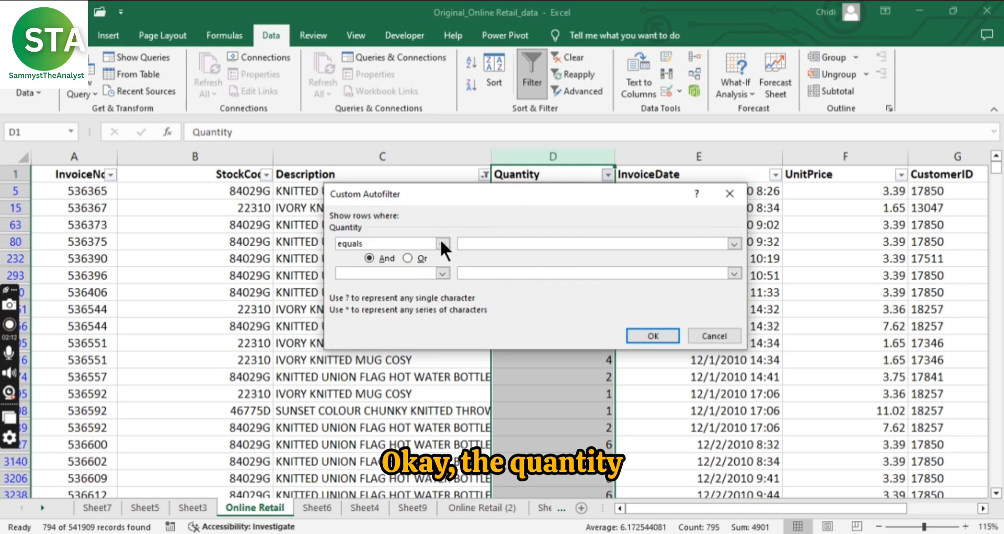
pyautogui.click(442, 243)
pyautogui.scroll(-2, 403, 314)
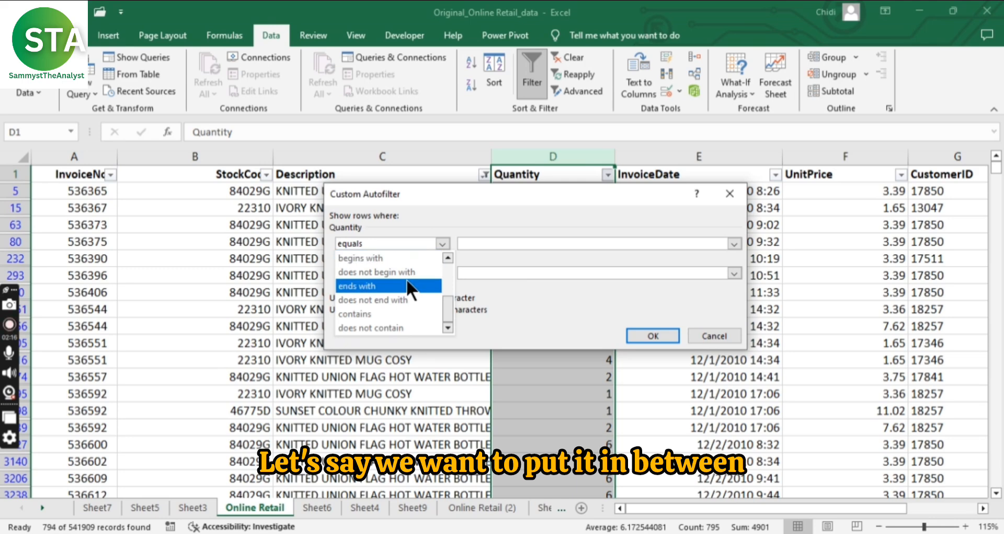
pyautogui.scroll(2, 410, 278)
pyautogui.scroll(-2, 406, 293)
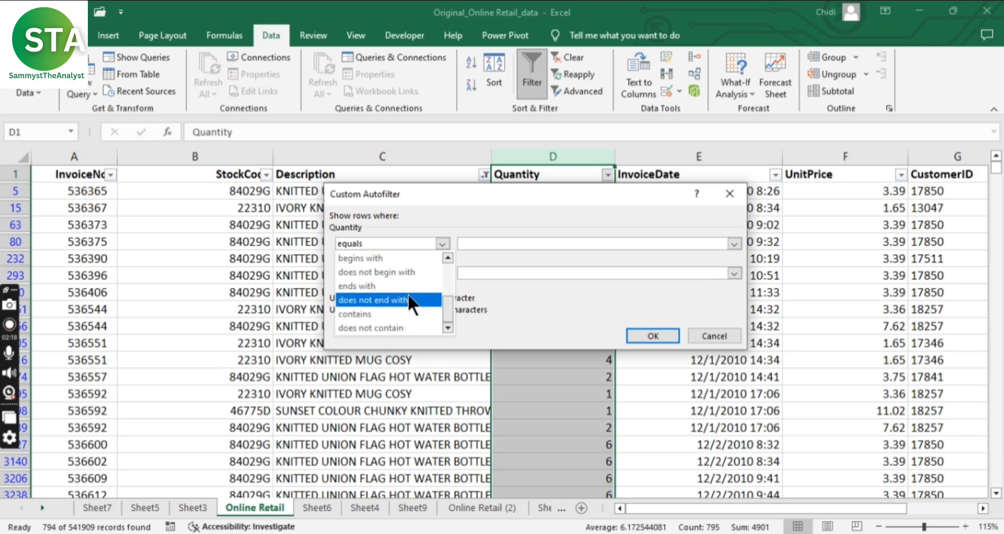
pyautogui.click(608, 293)
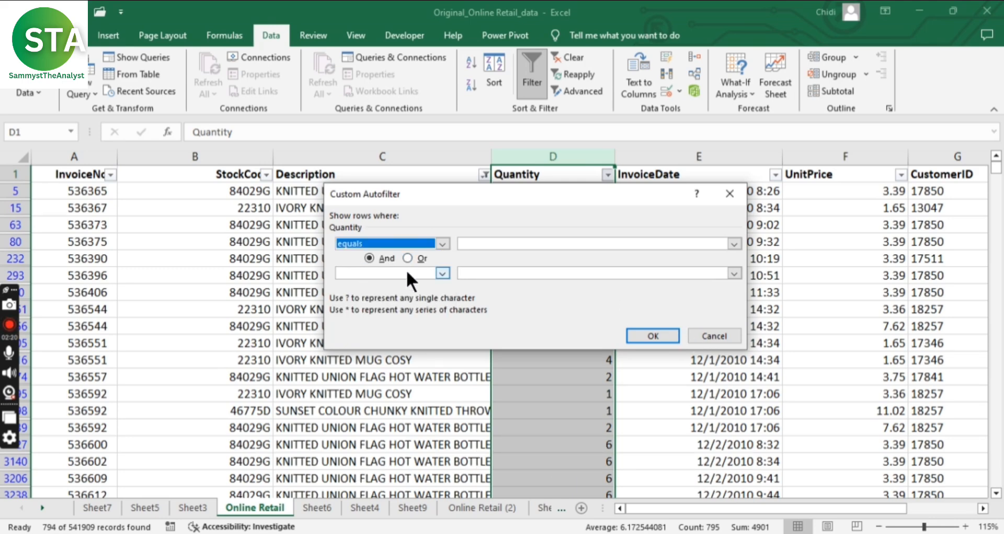
pyautogui.click(442, 272)
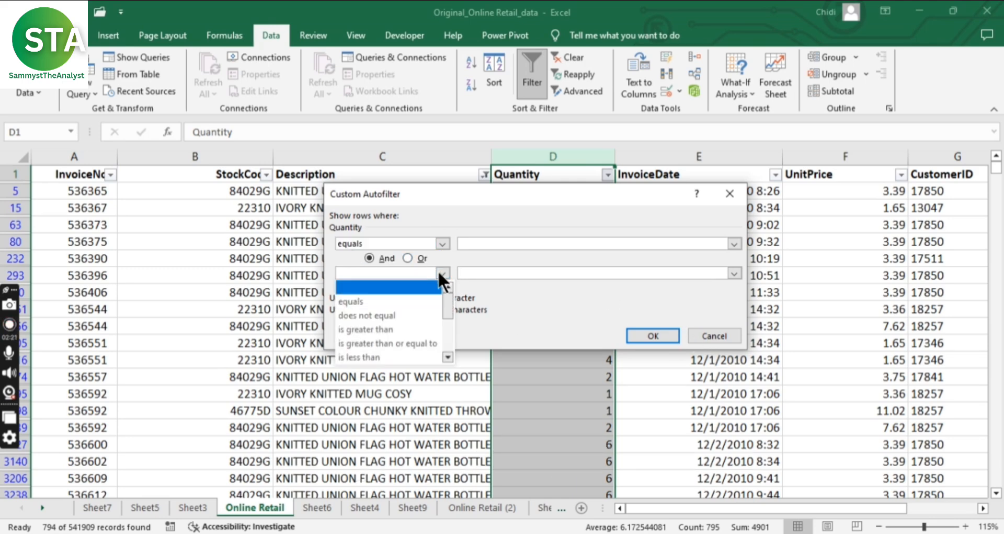
pyautogui.click(709, 334)
pyautogui.click(709, 334)
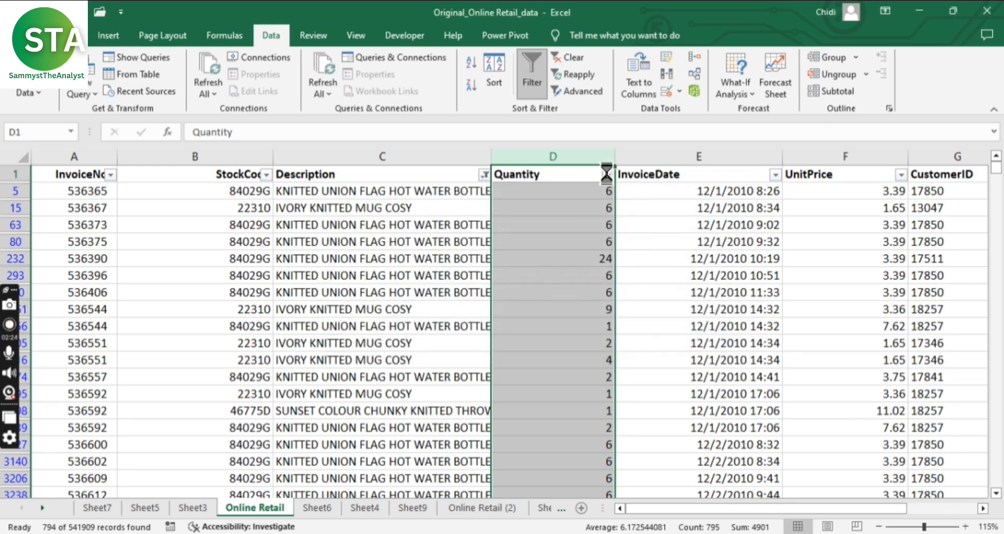
# Apply a Between number filter to the Quantity column, keeping values from 6 to 20
pyautogui.moveTo(570, 304)
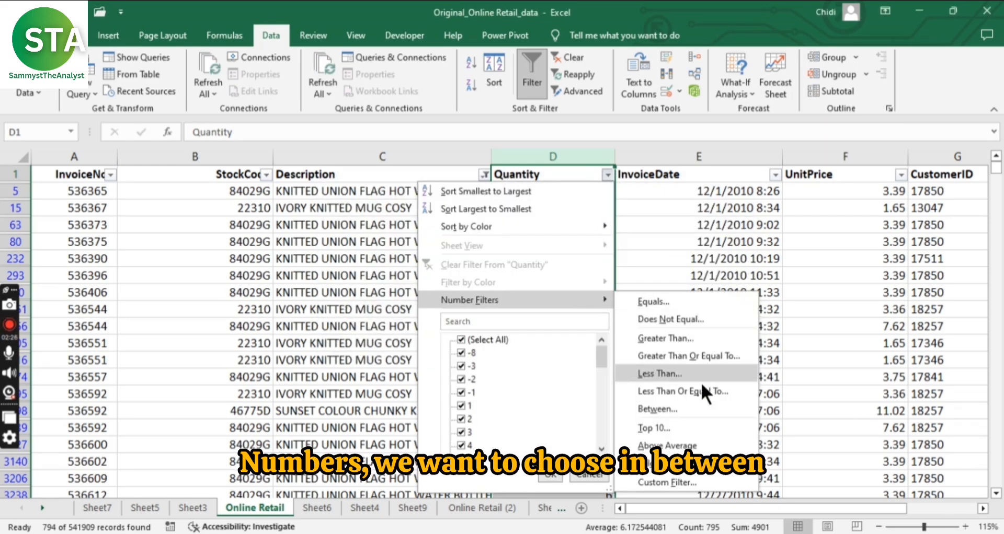
pyautogui.click(663, 408)
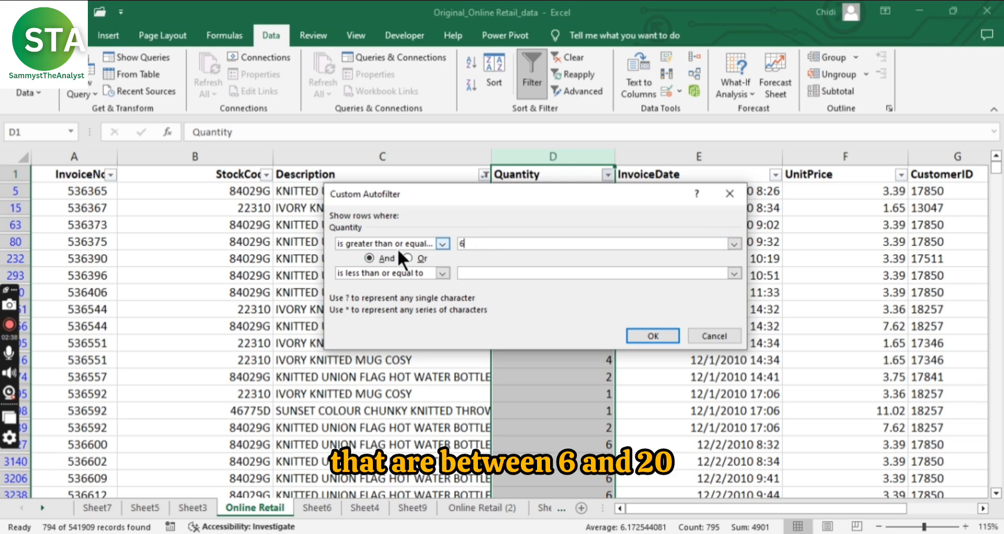
pyautogui.write('2')
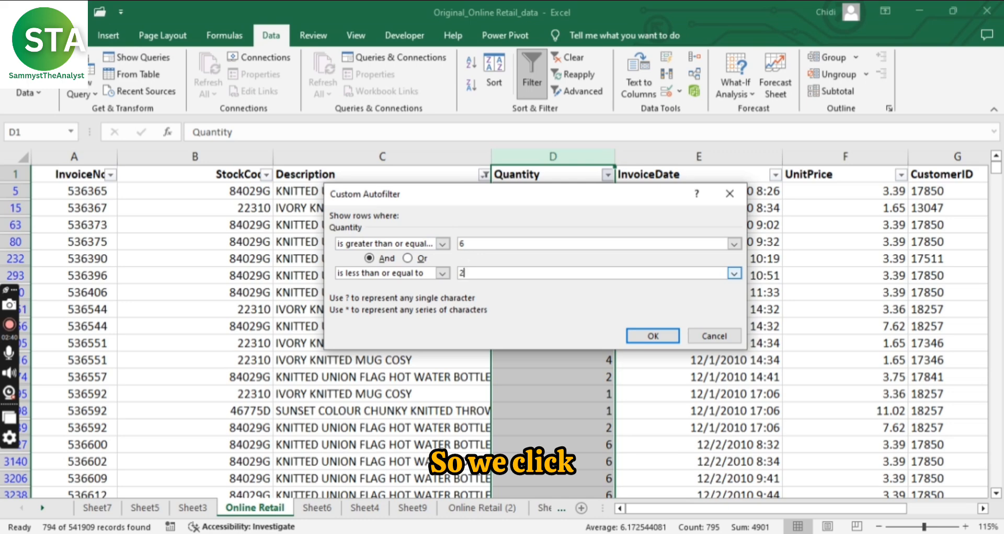
pyautogui.write('0')
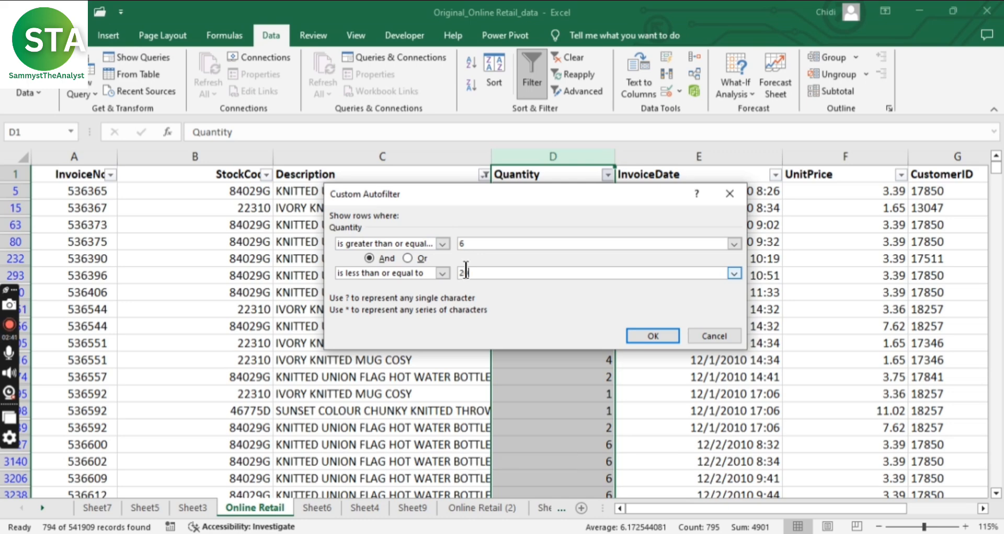
pyautogui.click(651, 336)
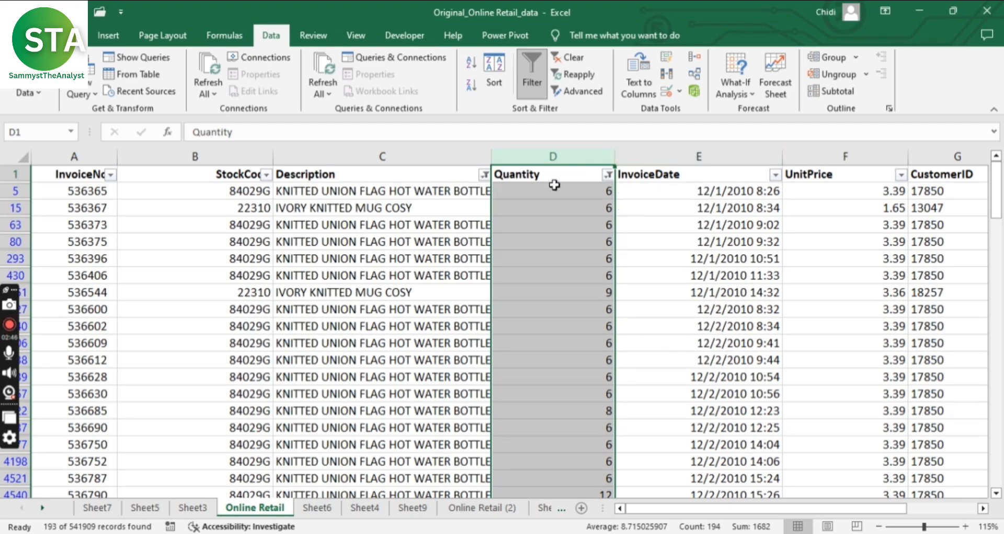
# Look through the filtered Quantity values and check both limits in the column's custom number filter, leaving them as they are
pyautogui.scroll(-3, 589, 324)
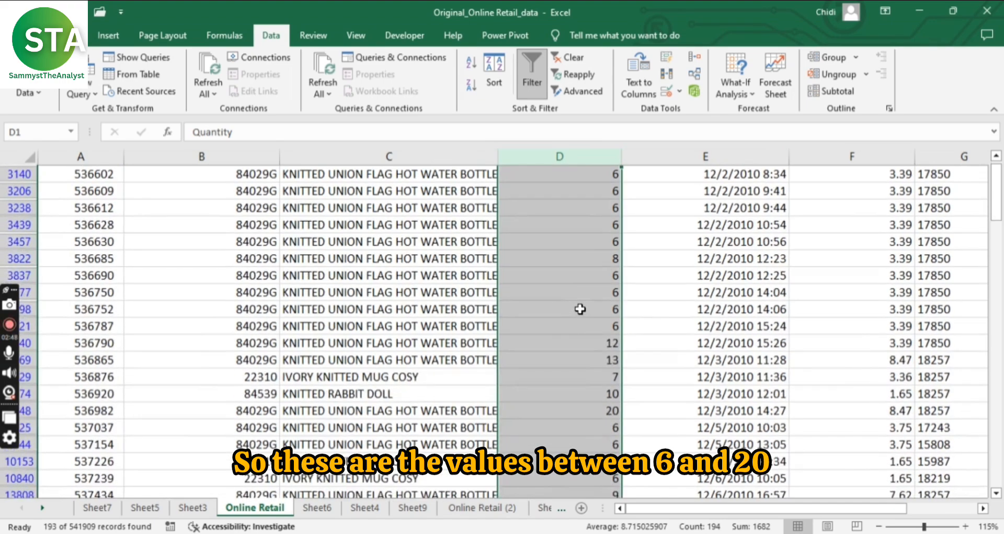
pyautogui.scroll(-2, 585, 316)
pyautogui.scroll(3, 591, 306)
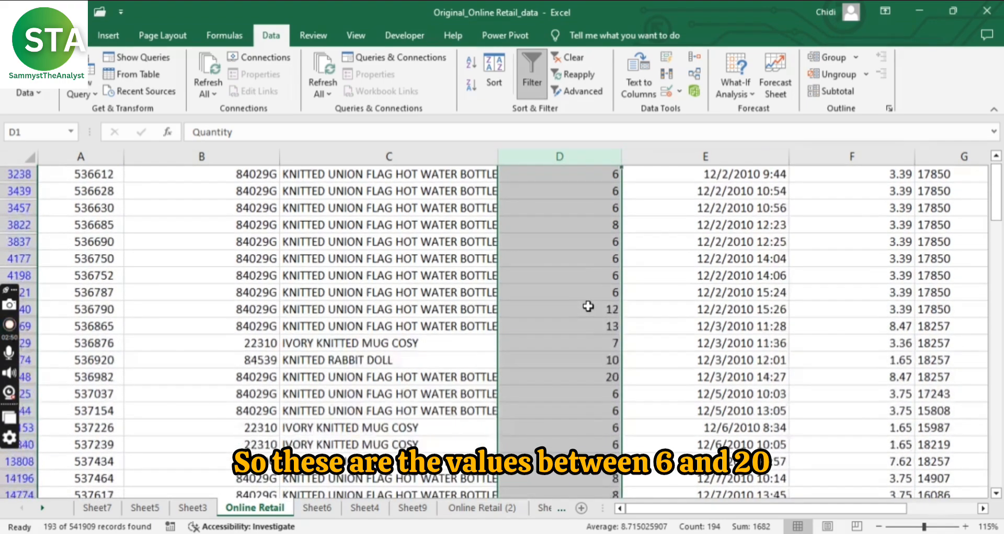
pyautogui.scroll(3, 594, 298)
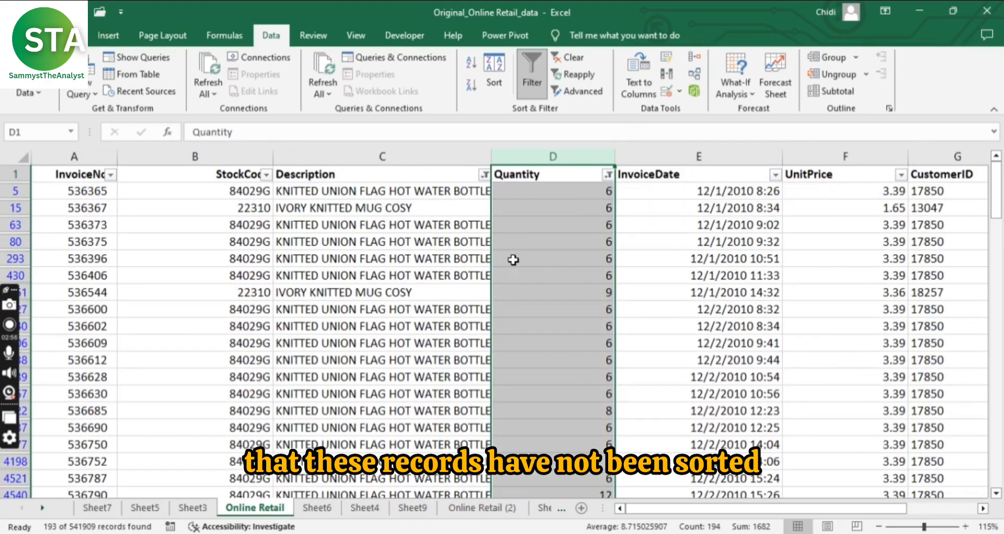
pyautogui.click(607, 175)
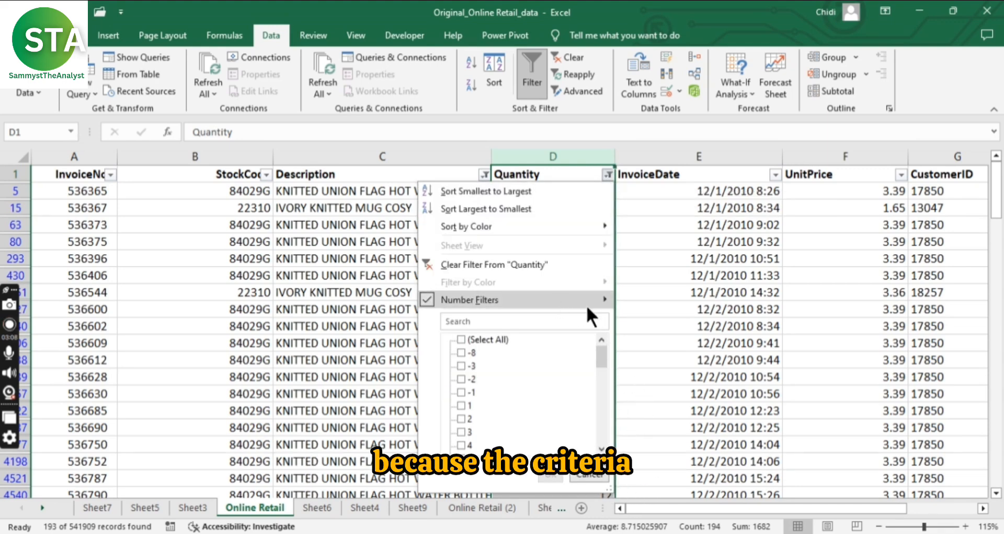
pyautogui.moveTo(589, 303)
pyautogui.click(649, 408)
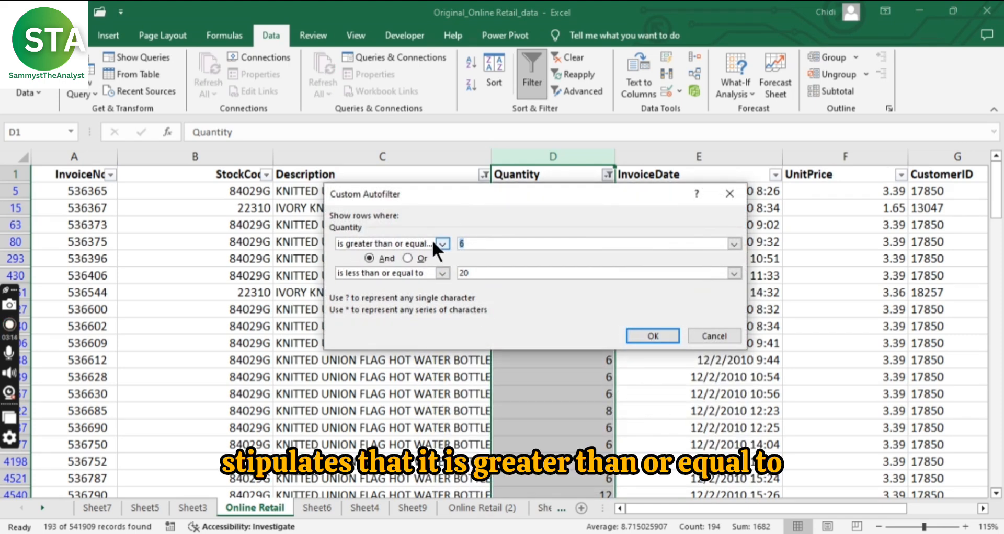
pyautogui.click(470, 244)
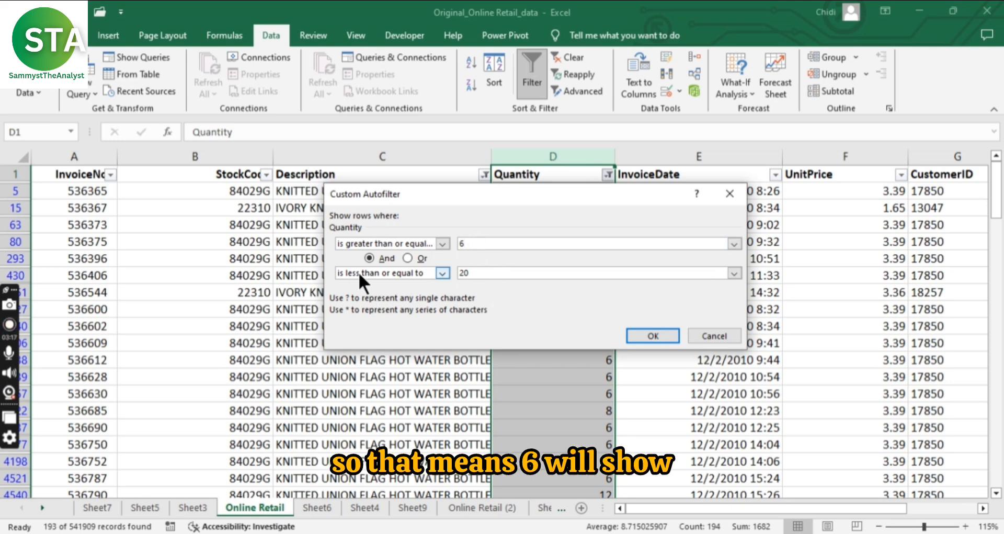
pyautogui.doubleClick(479, 272)
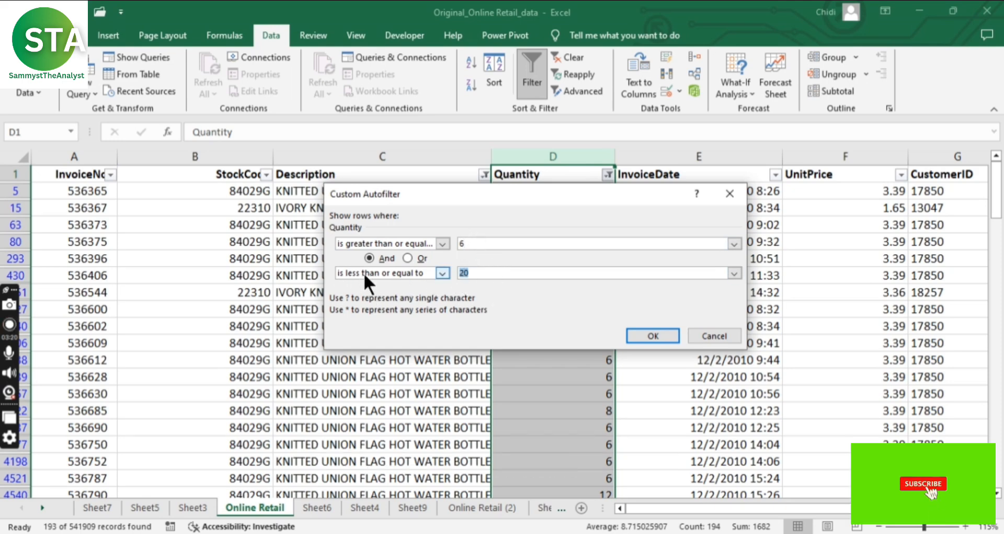
pyautogui.click(477, 273)
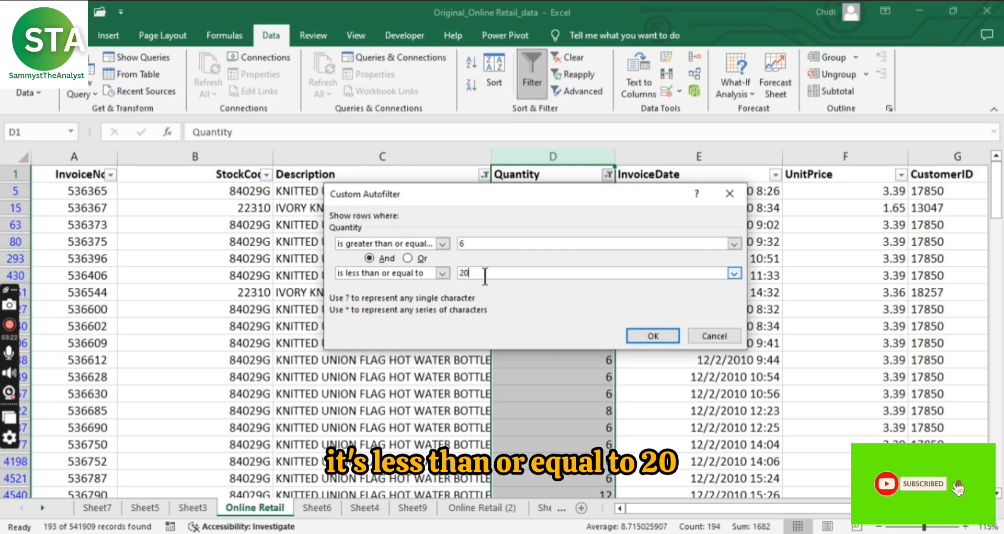
pyautogui.click(714, 334)
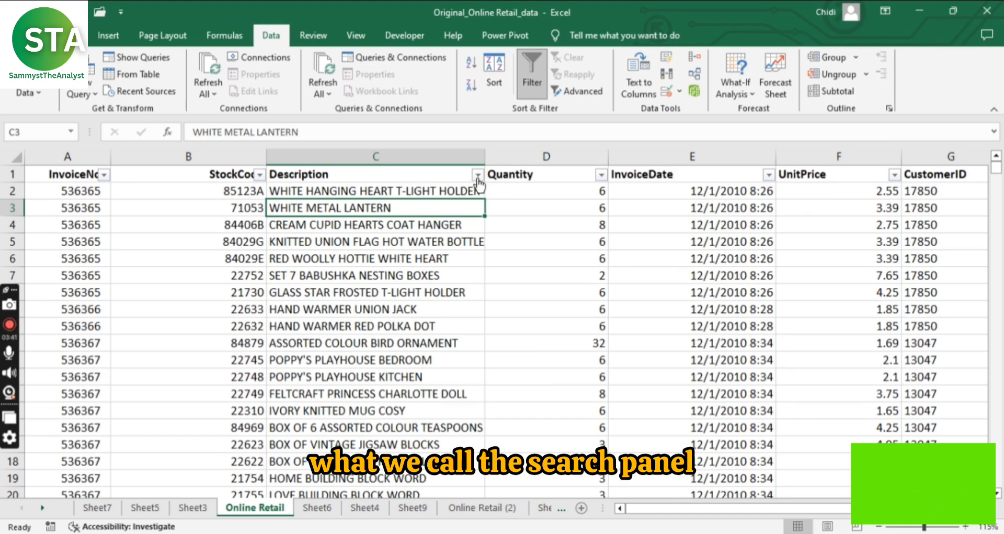
# Filter the Description column to the items found by searching its filter list for "christmas"
pyautogui.click(478, 172)
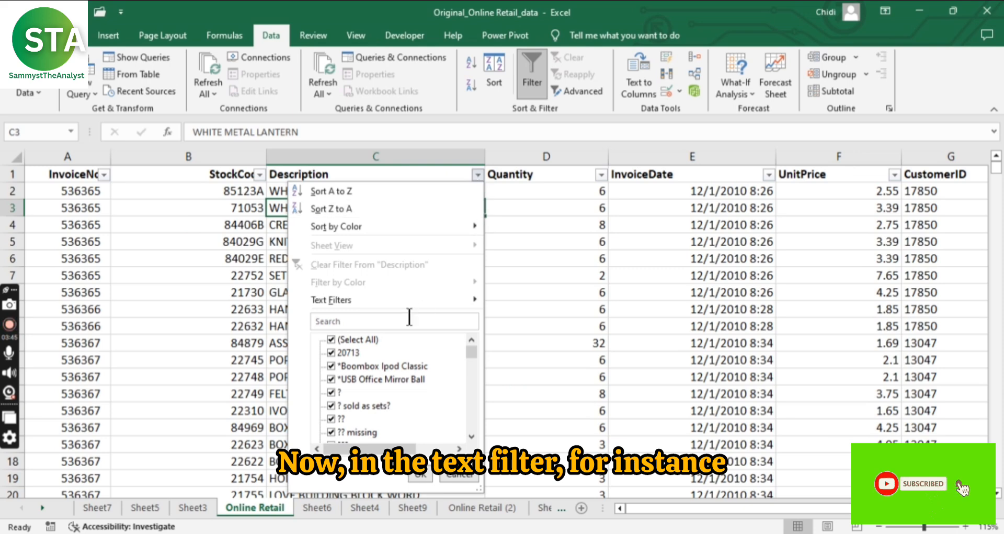
pyautogui.click(362, 321)
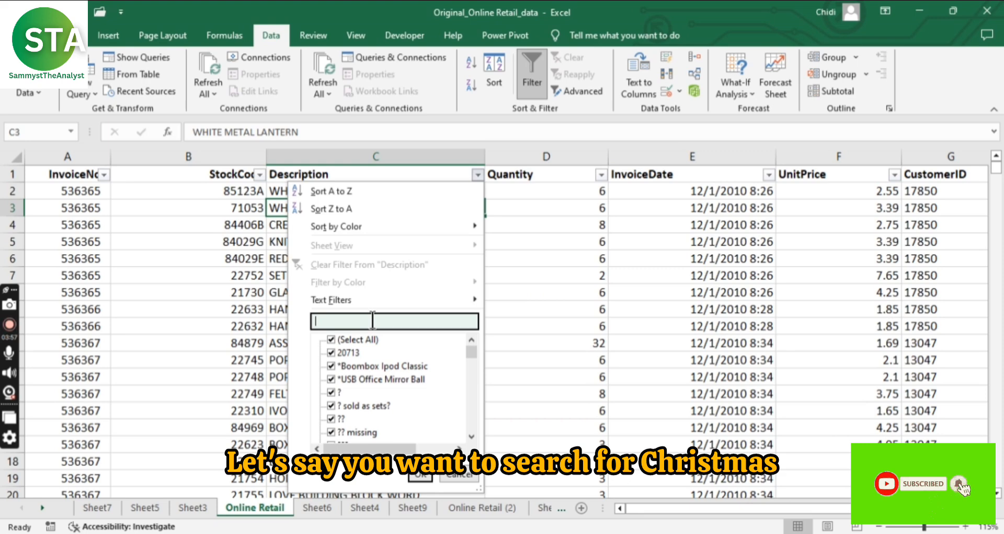
pyautogui.write('ch')
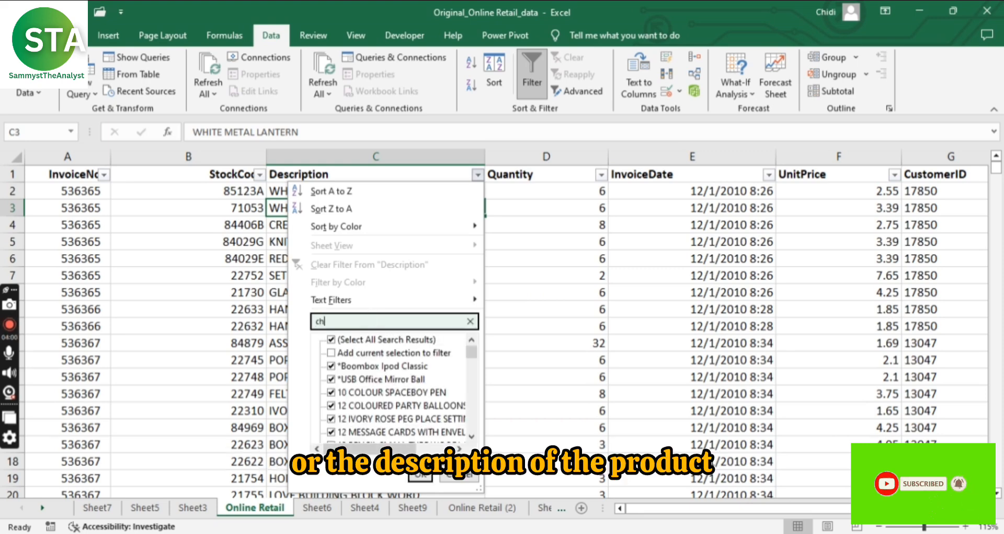
pyautogui.write('ristm')
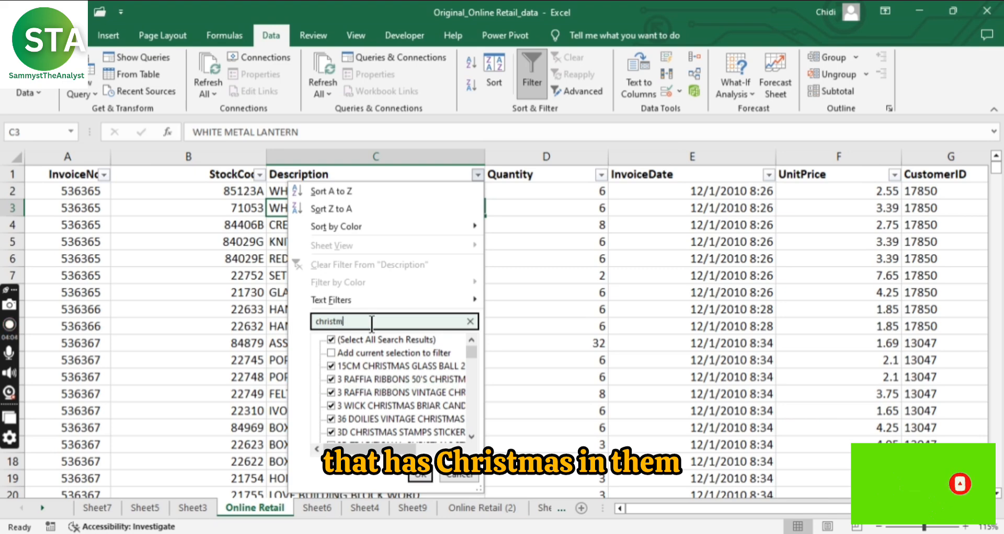
pyautogui.write('as')
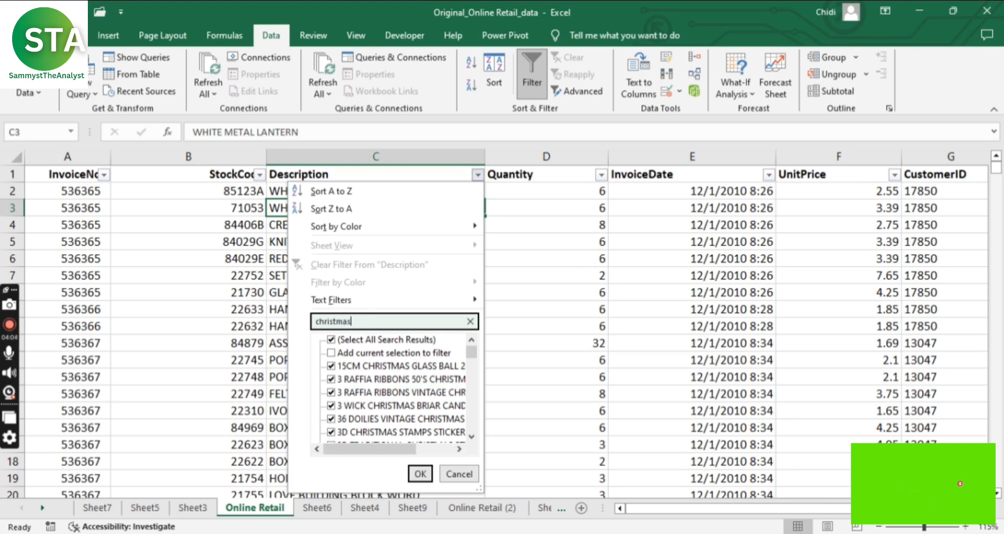
pyautogui.click(420, 475)
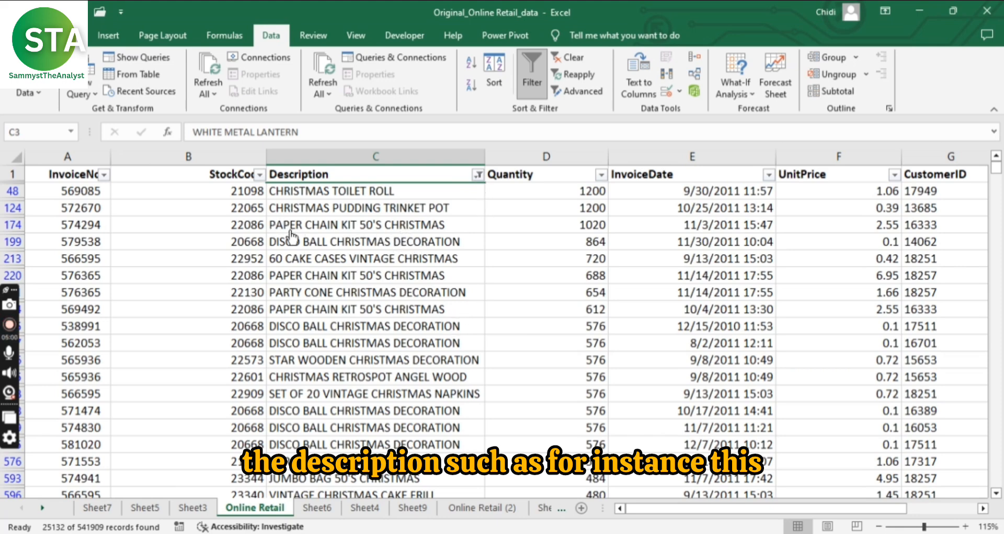
# Apply a custom text filter to the Description column, keeping only rows whose text ends with "christmas"
pyautogui.click(478, 176)
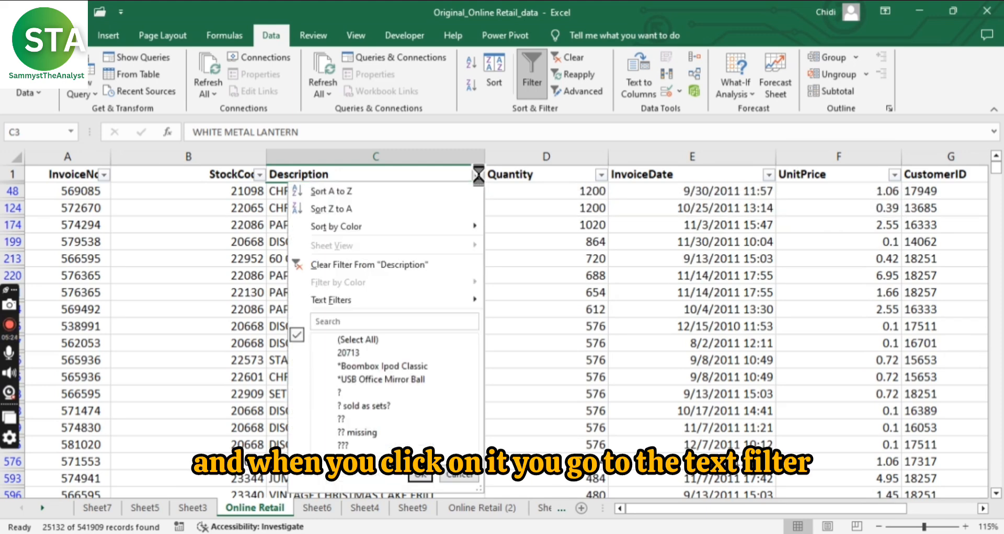
pyautogui.click(472, 299)
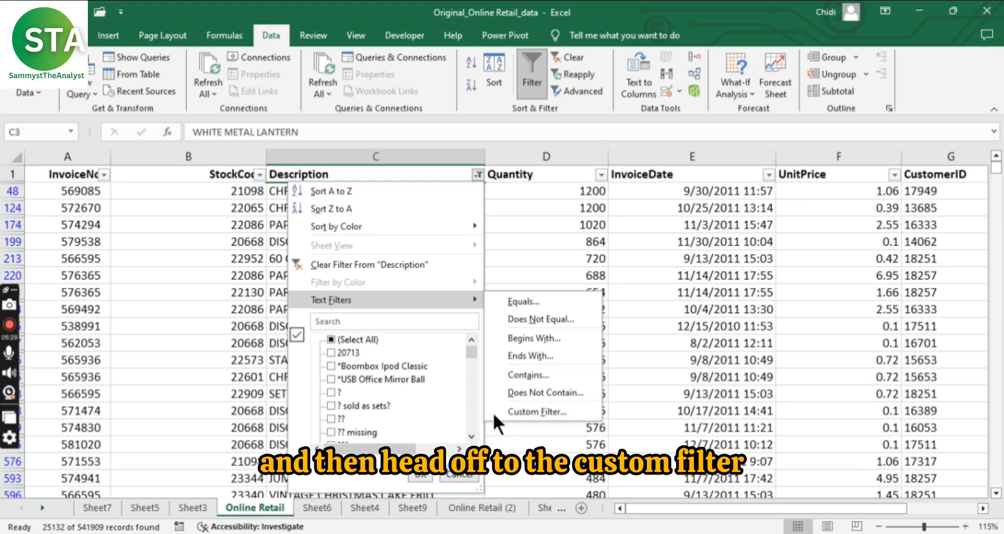
pyautogui.click(507, 411)
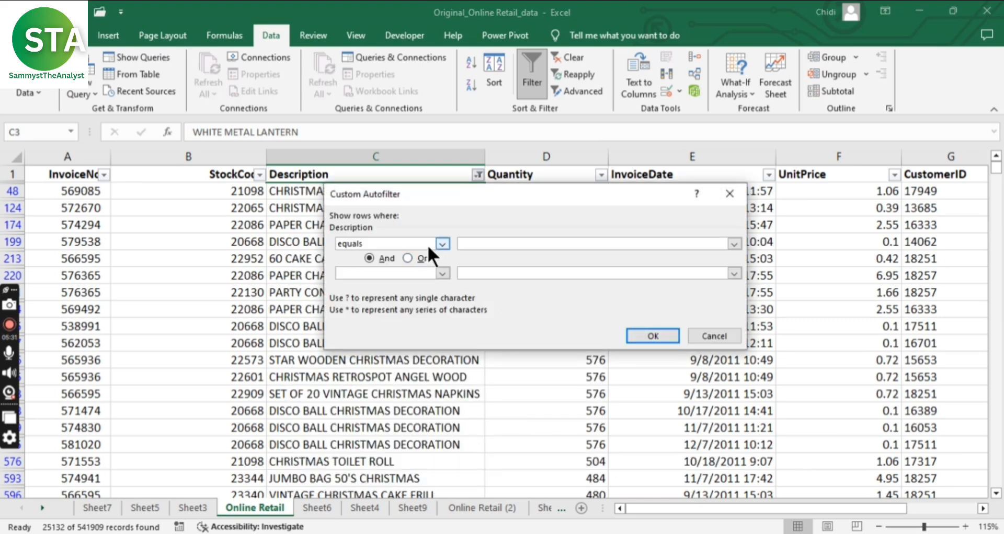
pyautogui.click(442, 243)
pyautogui.scroll(-2, 413, 313)
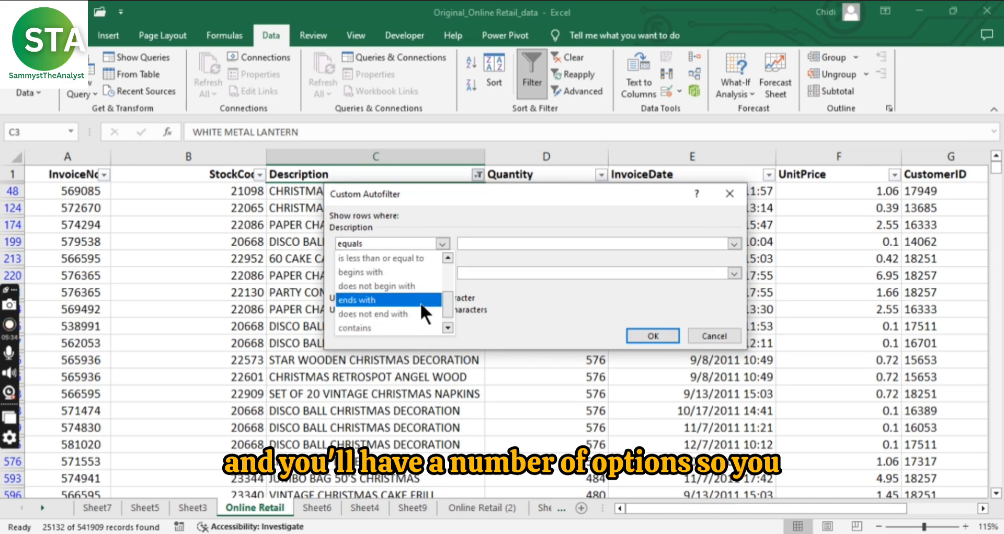
pyautogui.scroll(-1, 418, 302)
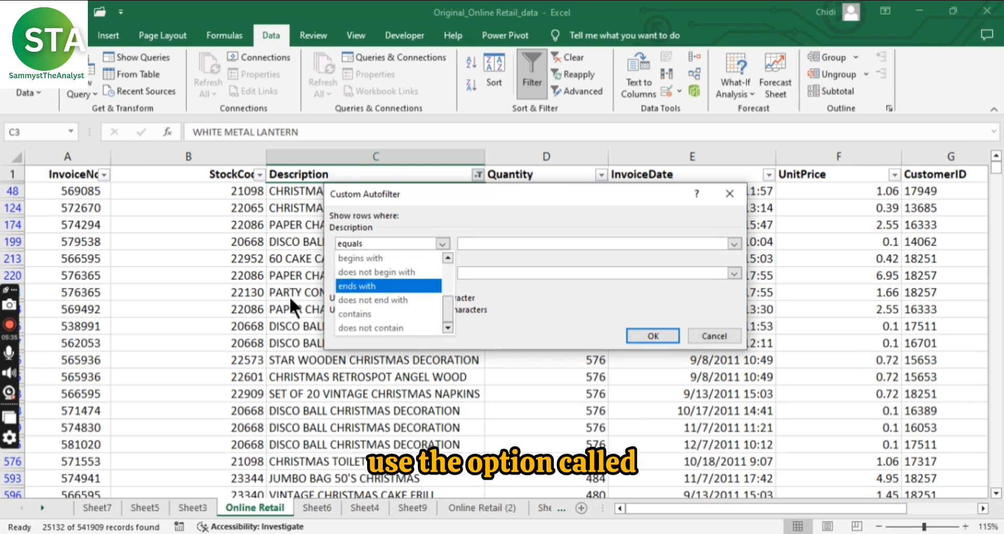
pyautogui.click(387, 286)
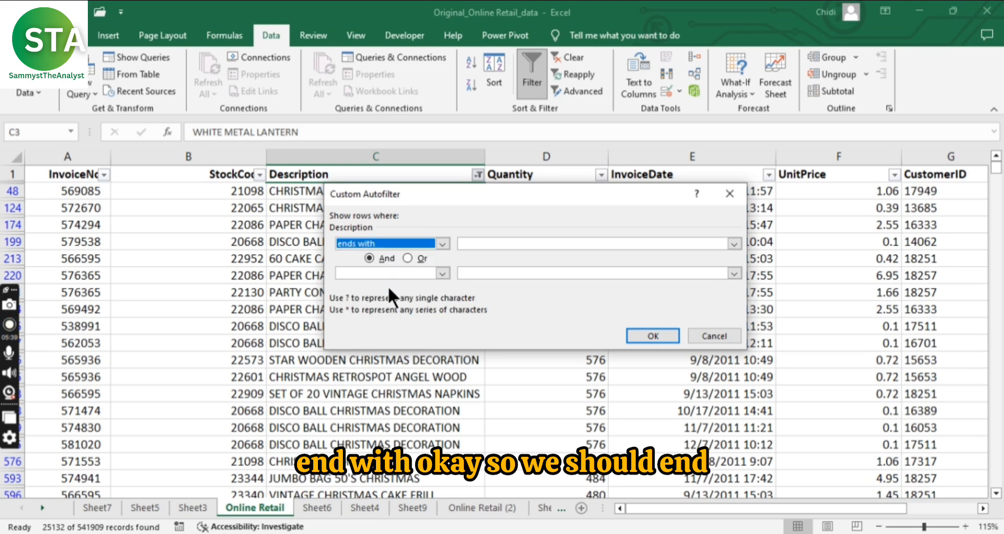
pyautogui.click(495, 244)
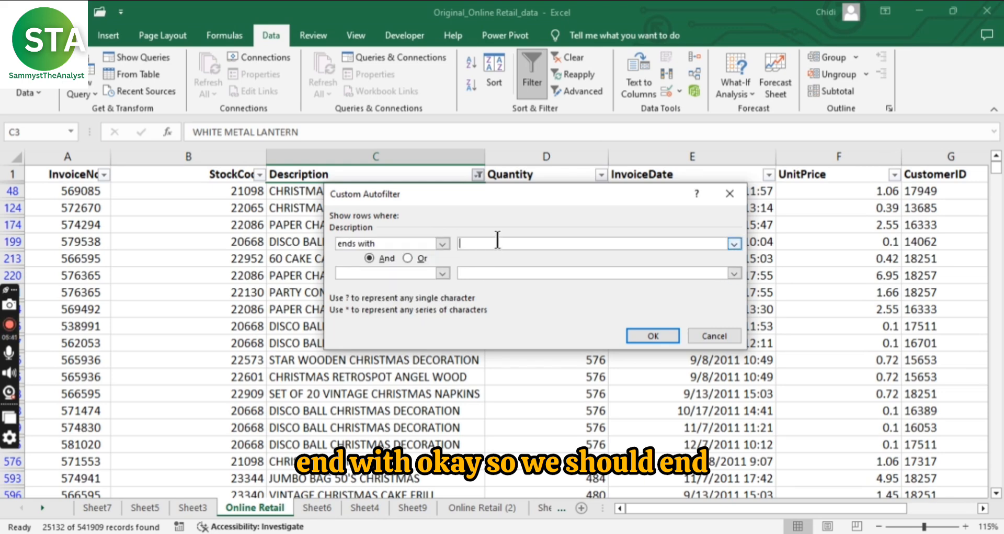
pyautogui.write('d')
pyautogui.write('hr')
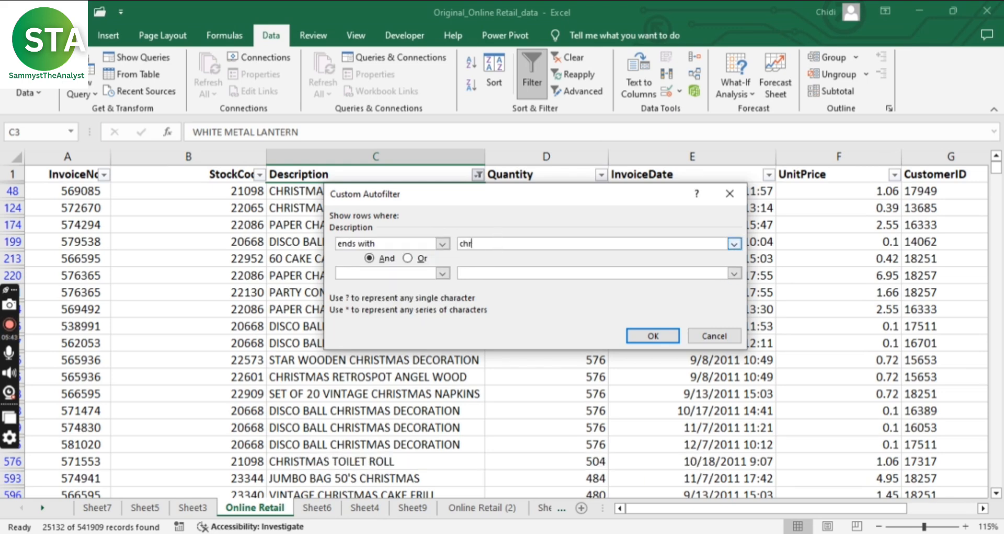
pyautogui.write('istmas')
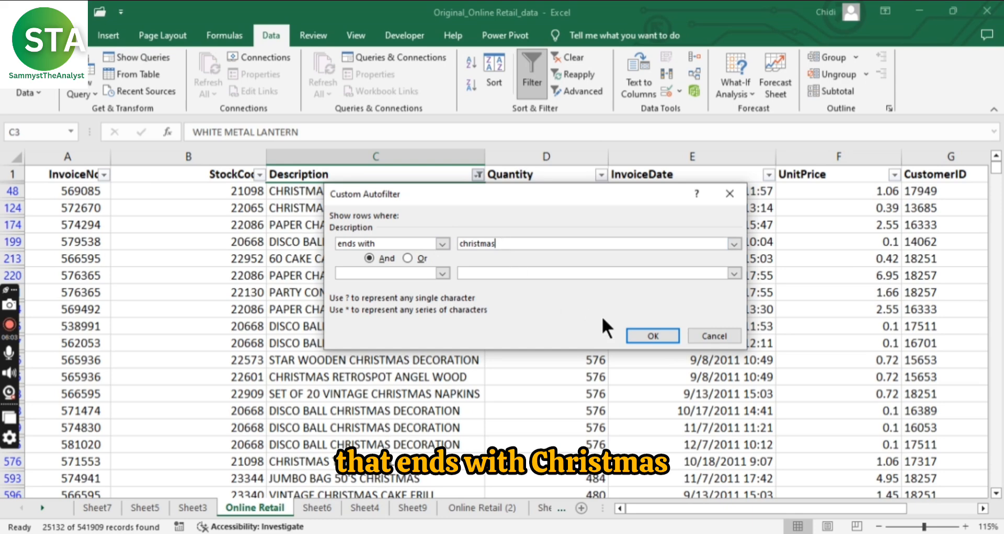
pyautogui.click(648, 336)
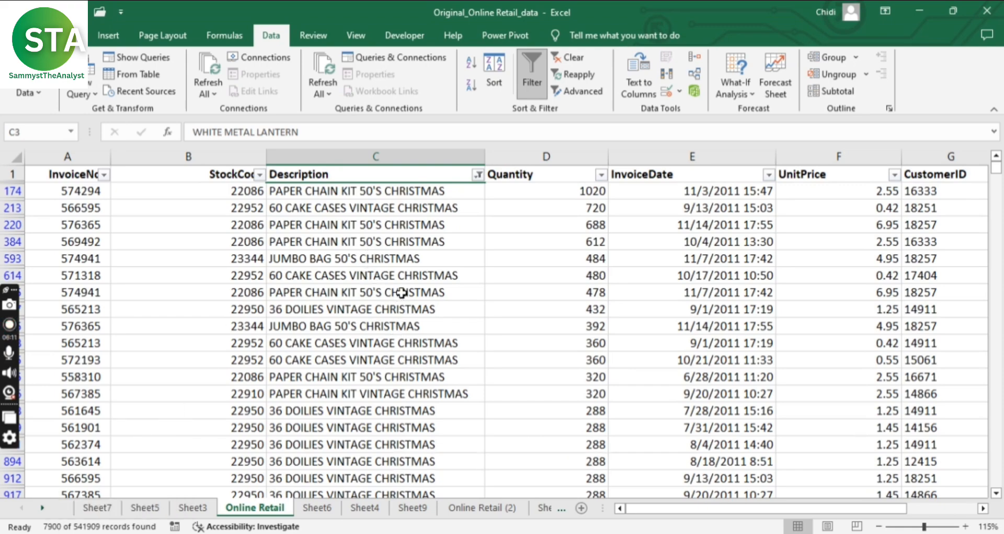
# Look through the filtered rows to check how their Description entries end
pyautogui.scroll(-1, 408, 294)
pyautogui.scroll(-6, 408, 294)
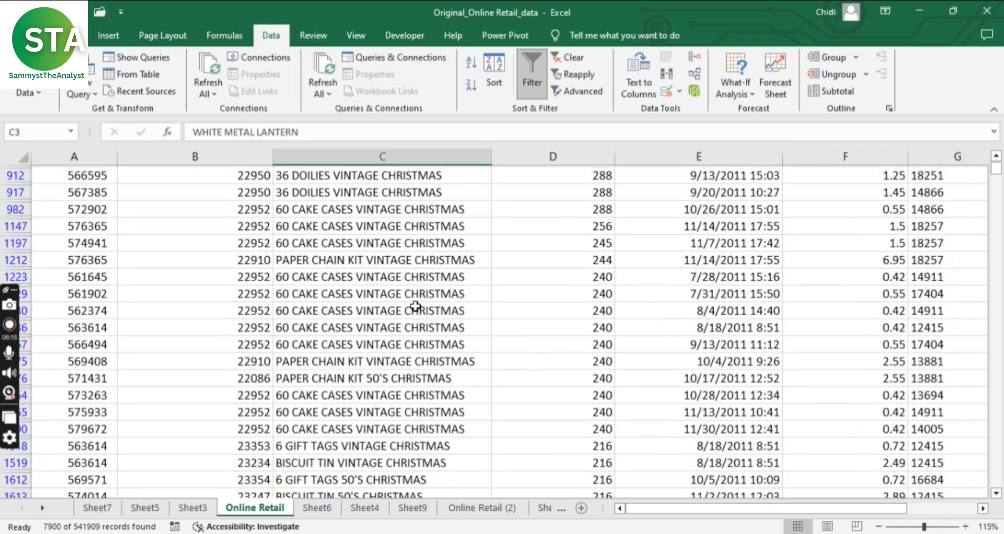
pyautogui.scroll(5, 413, 314)
pyautogui.scroll(1, 411, 309)
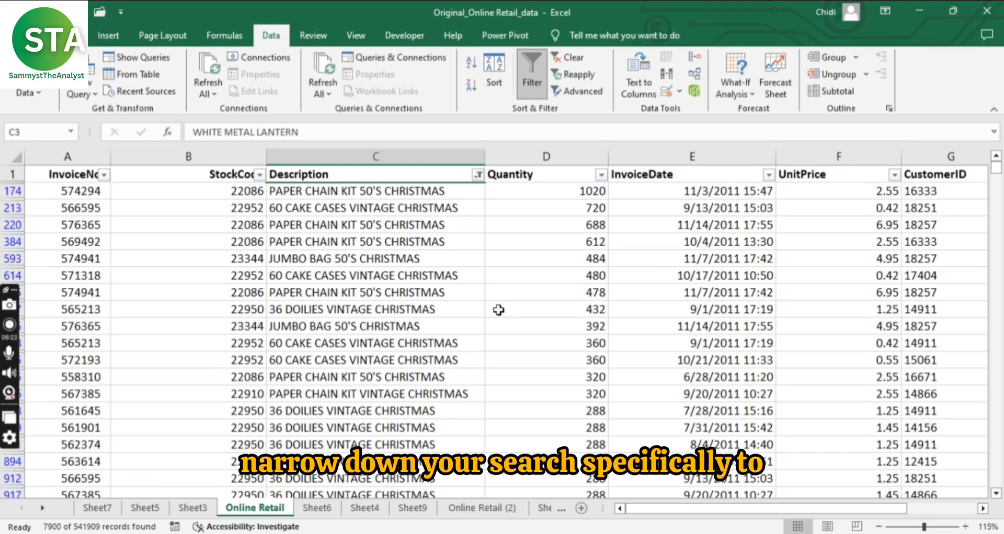
pyautogui.moveTo(660, 507); pyautogui.dragTo(633, 517)
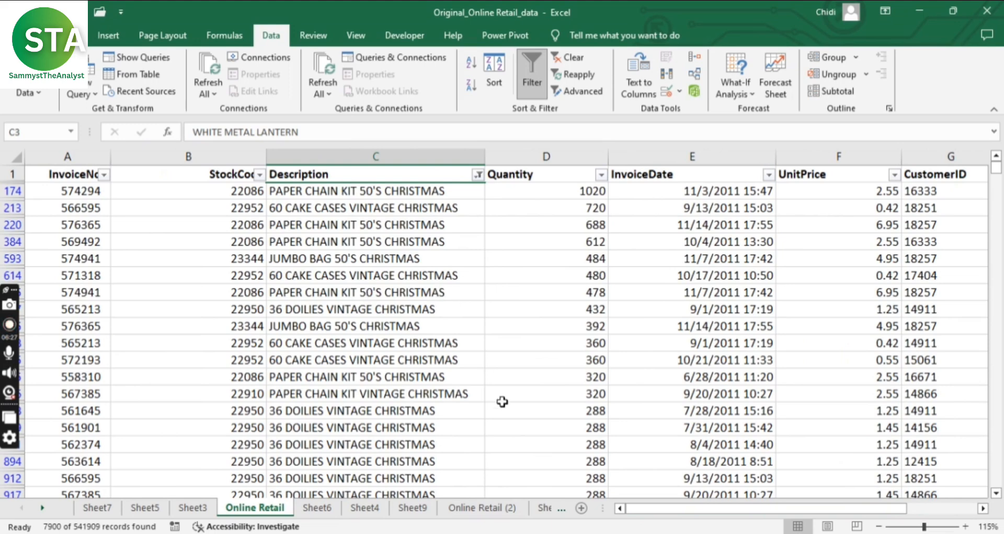